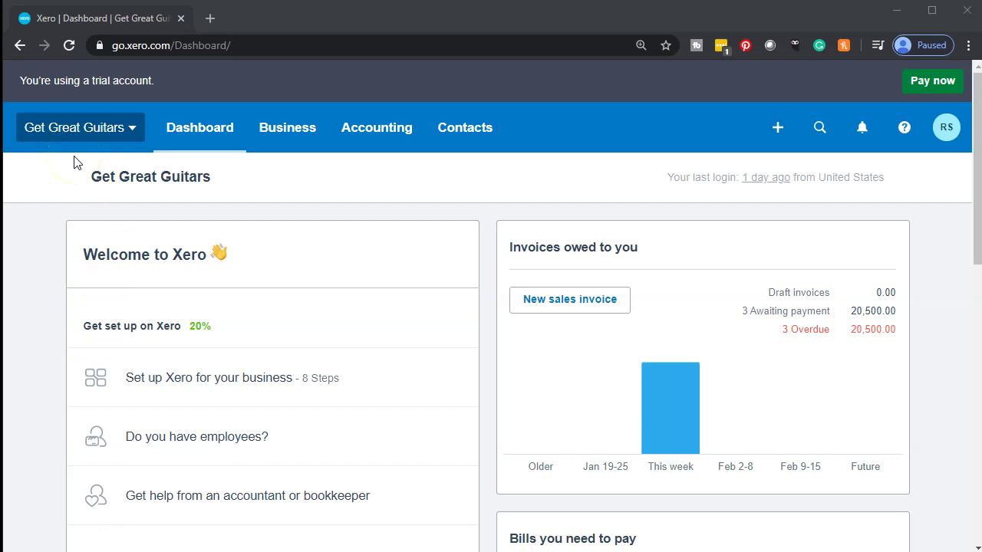
Open the Balance Sheet report for Get Great Guitars and duplicate its browser tab.
left_click(286, 131)
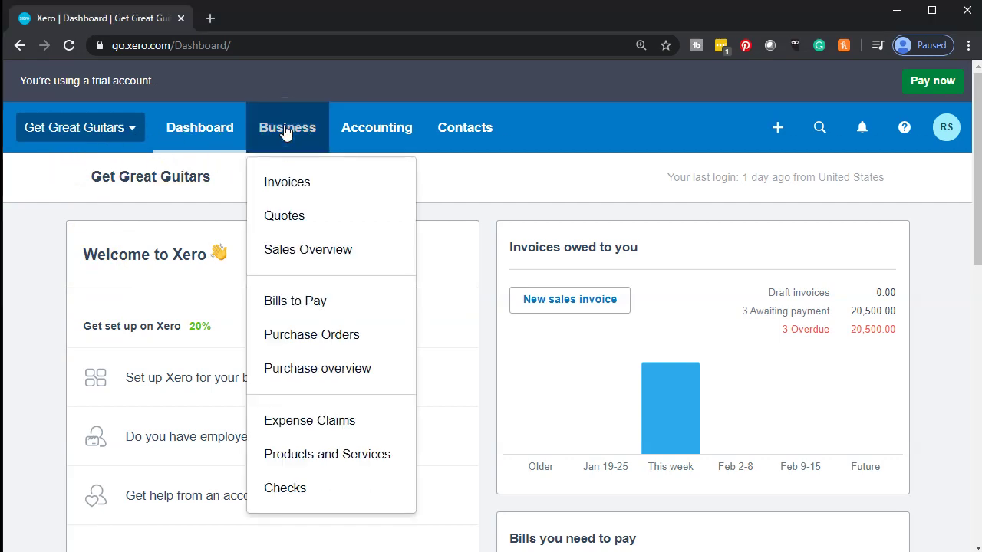
left_click(378, 132)
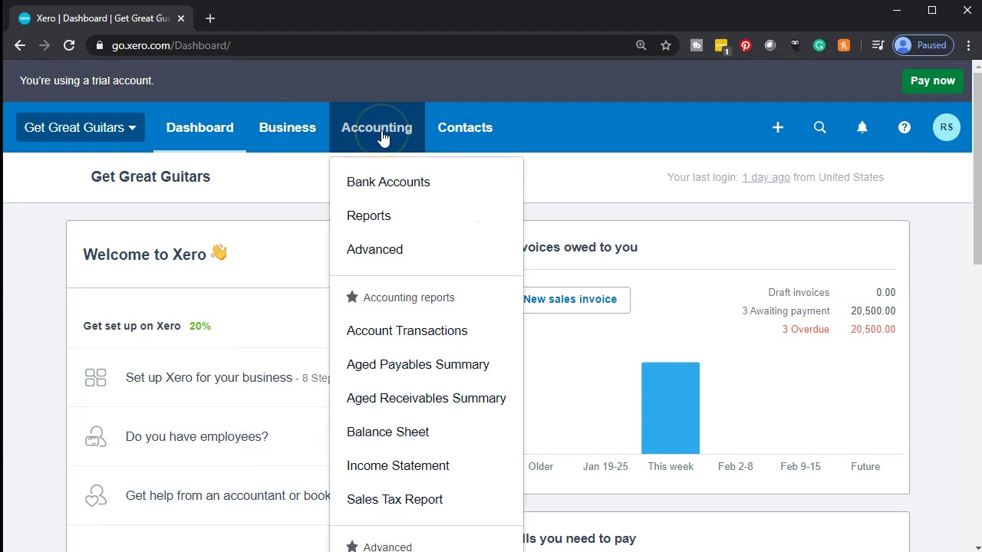
left_click(380, 431)
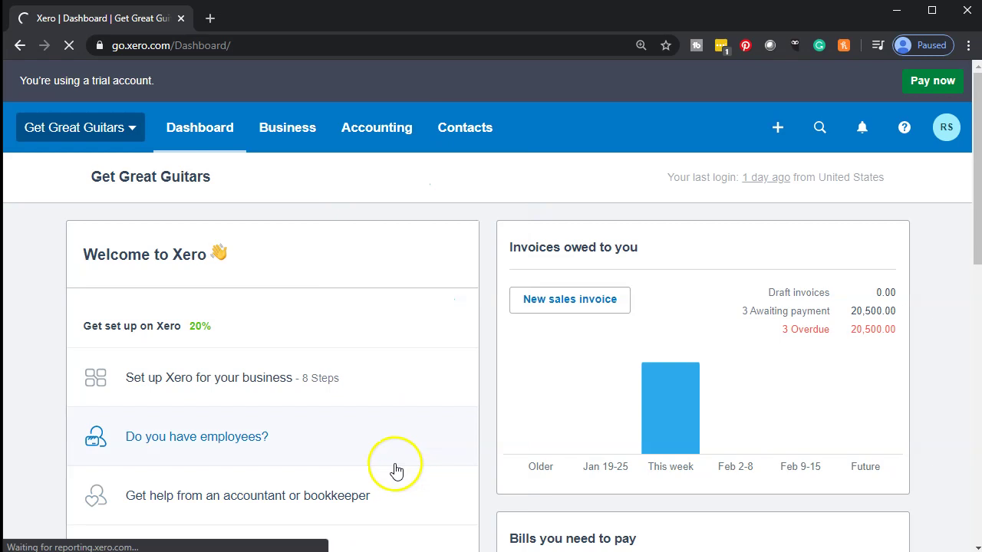
right_click(98, 21)
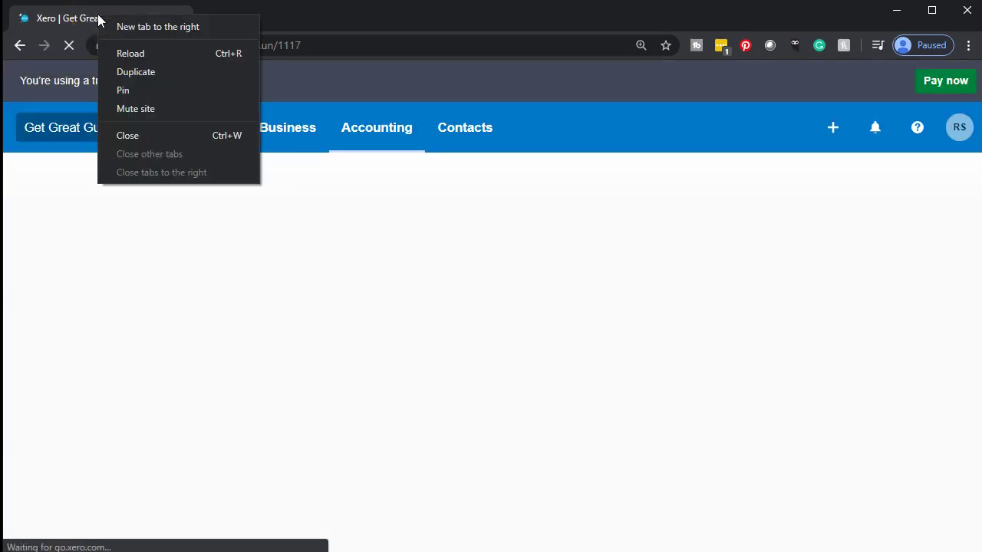
left_click(127, 71)
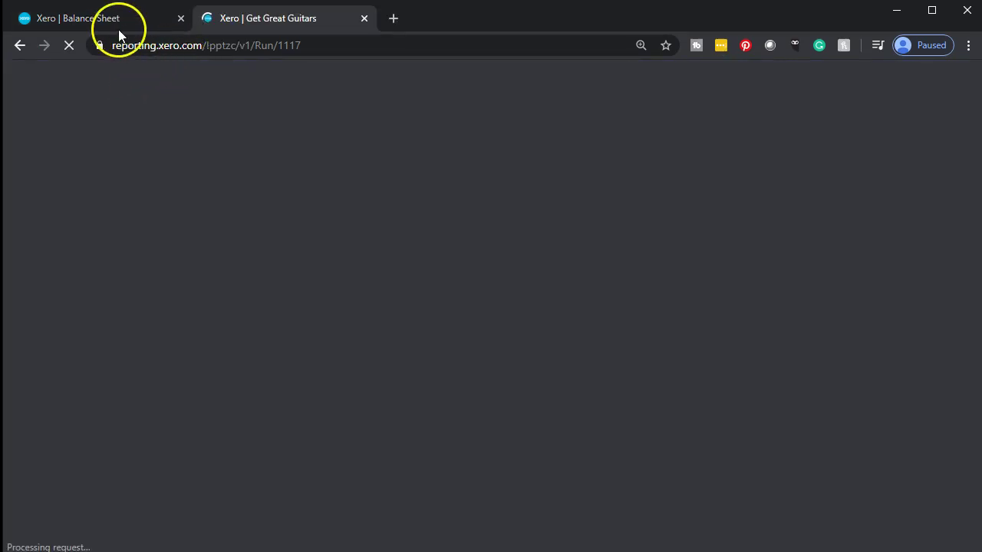
Open the Income Statement report in the original browser tab and duplicate that tab.
left_click(101, 19)
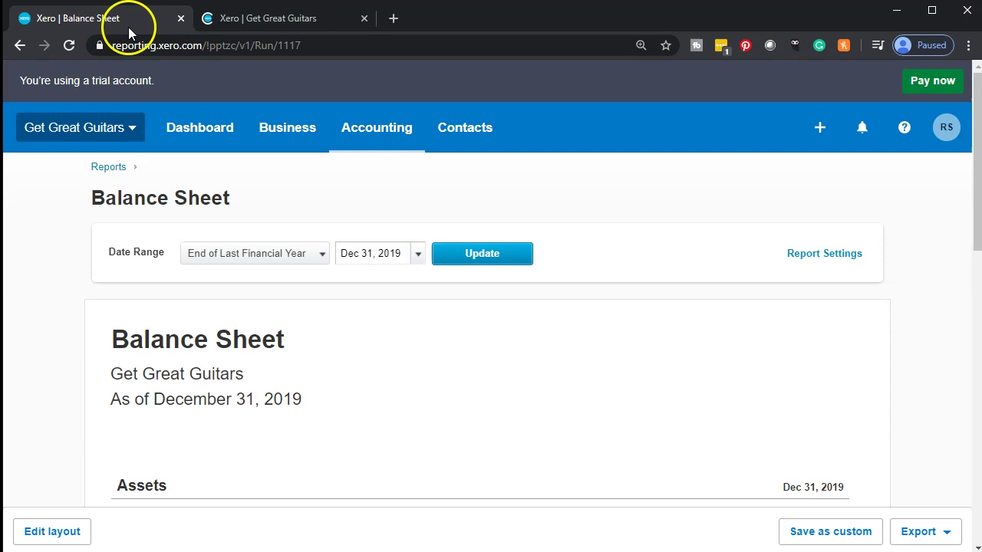
left_click(357, 135)
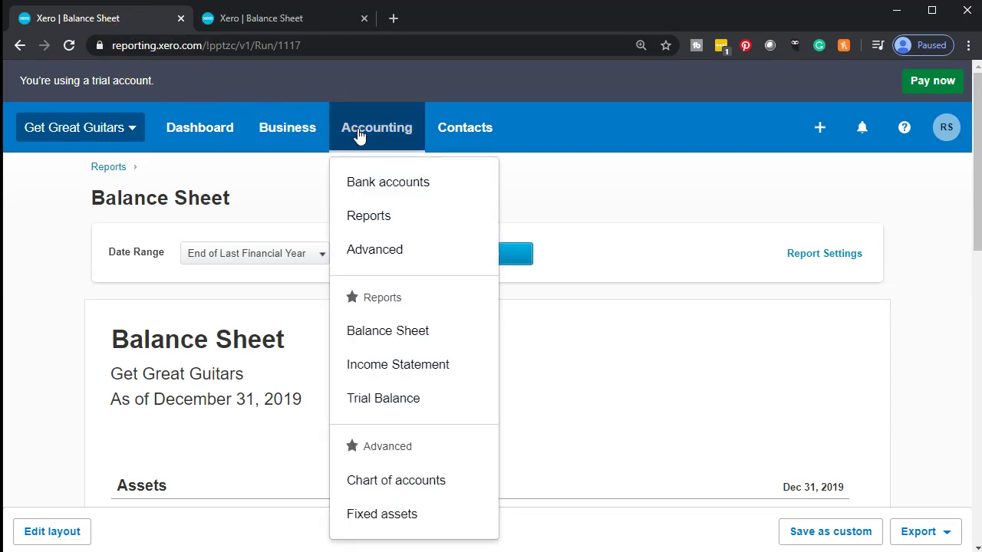
left_click(386, 376)
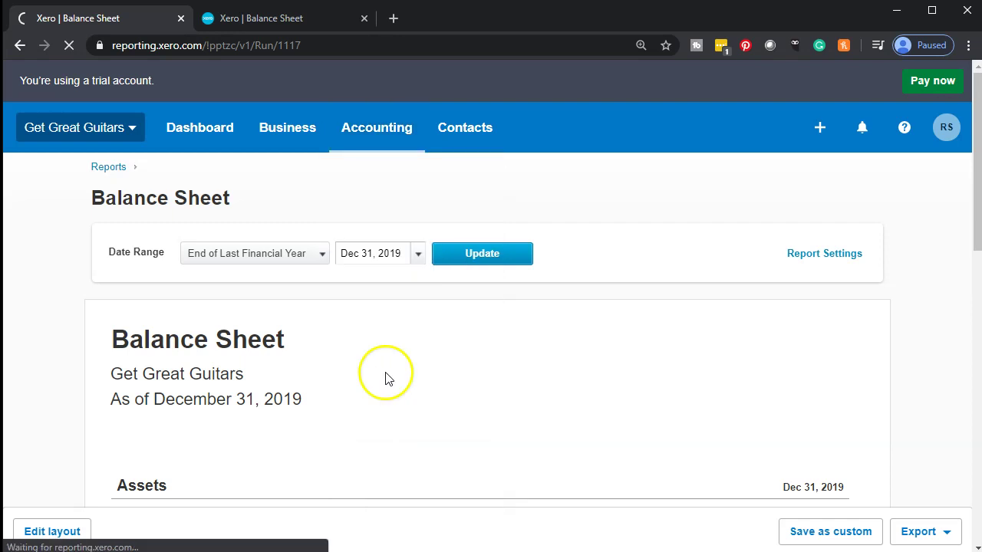
right_click(90, 22)
left_click(116, 71)
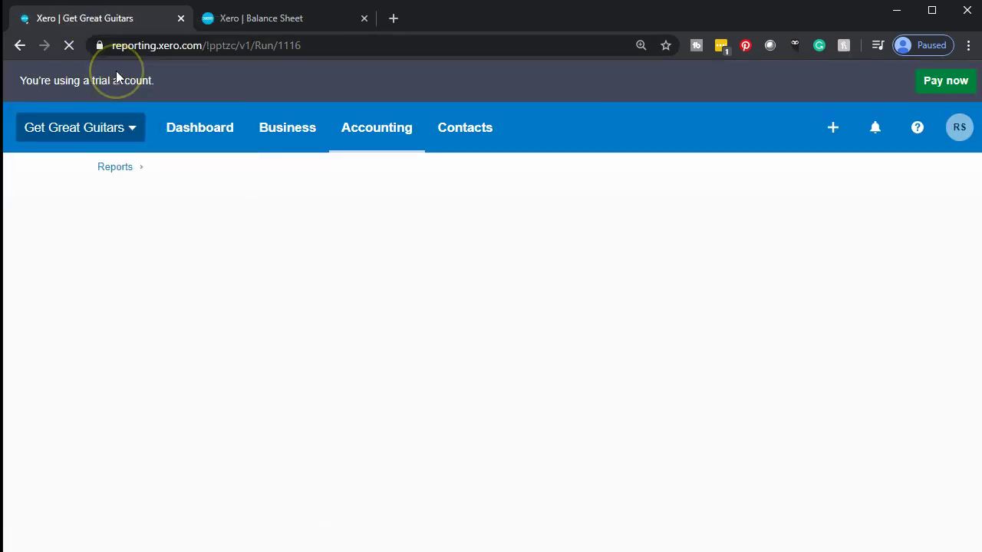
Open the Trial Balance from the full reports list in the original browser tab and duplicate that tab.
left_click(103, 18)
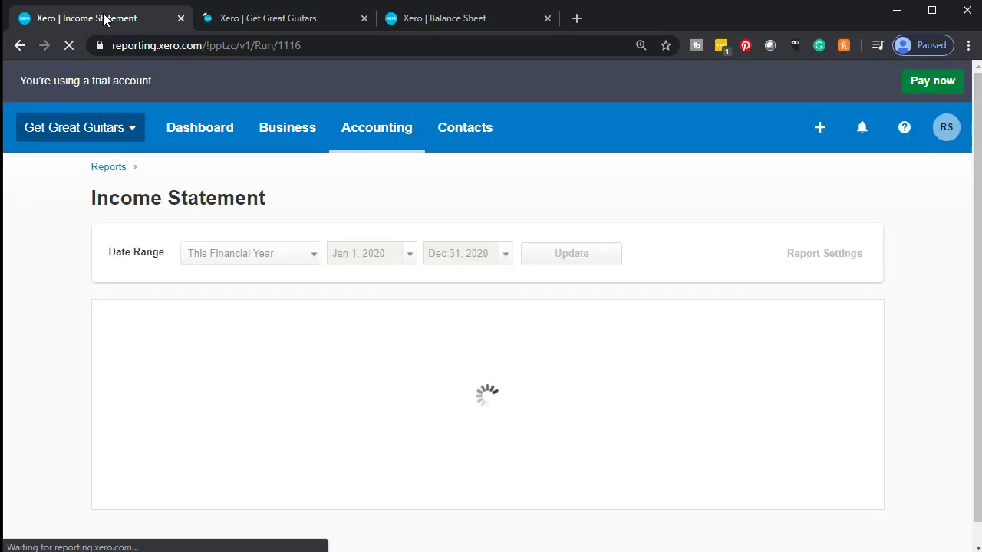
left_click(367, 136)
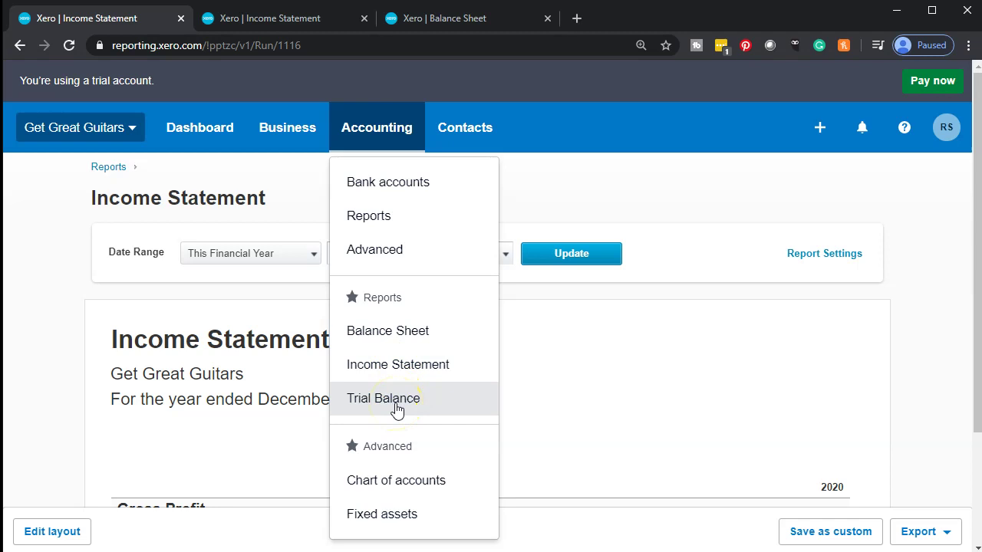
left_click(362, 223)
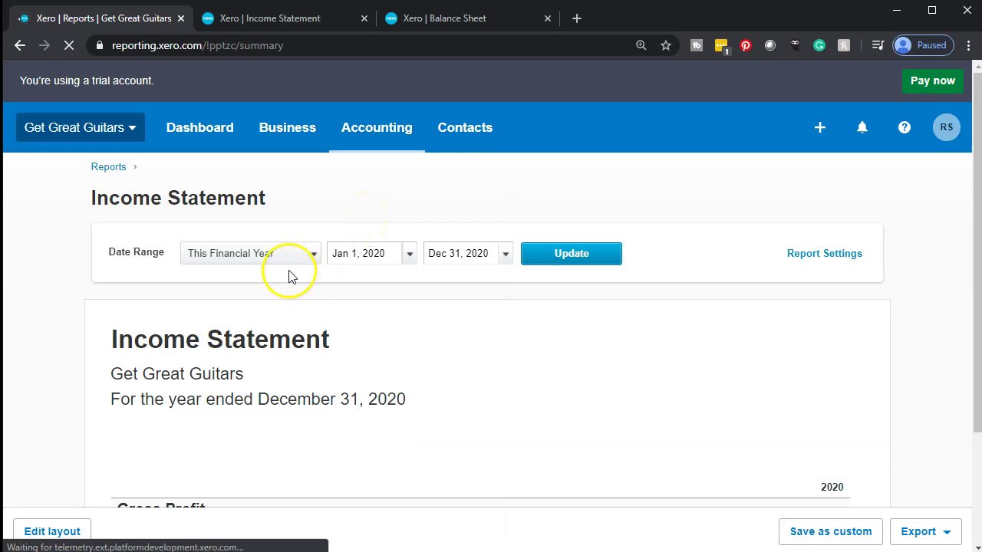
left_click(289, 276)
scroll(287, 278, "down", 5)
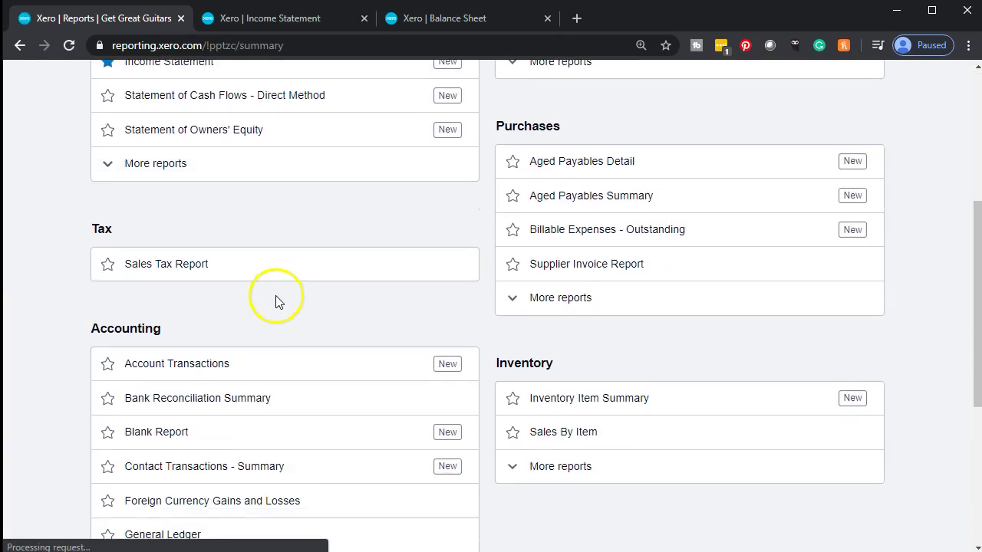
scroll(270, 322, "down", 1)
left_click(215, 459)
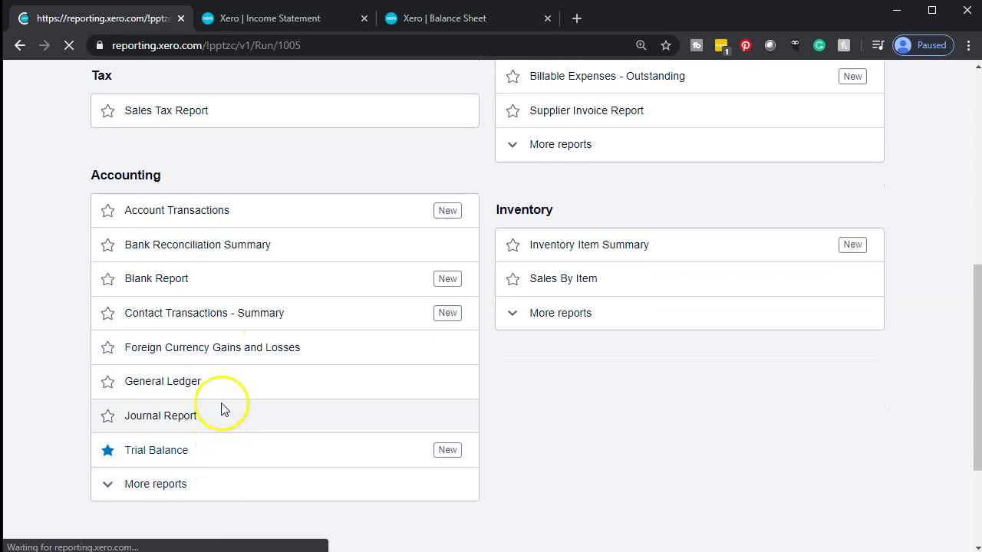
right_click(114, 19)
left_click(132, 73)
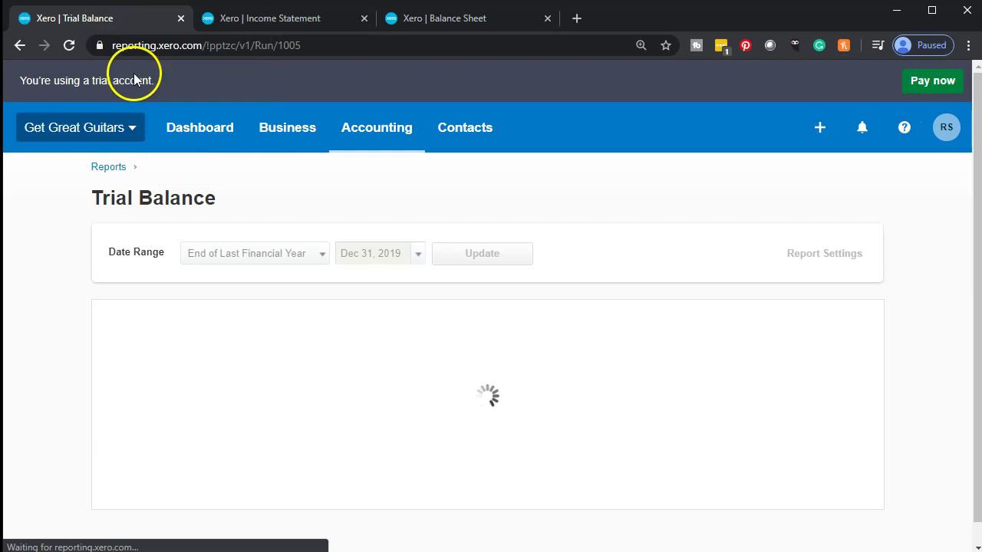
Set the Balance Sheet date to Jan 31, 2020 and update the report.
left_click(635, 18)
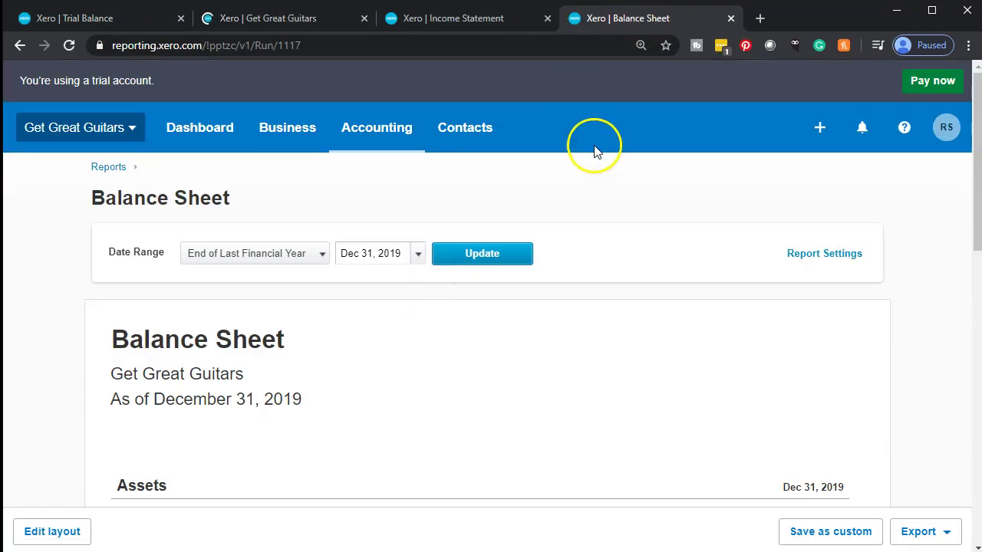
left_click(420, 255)
left_click(598, 282)
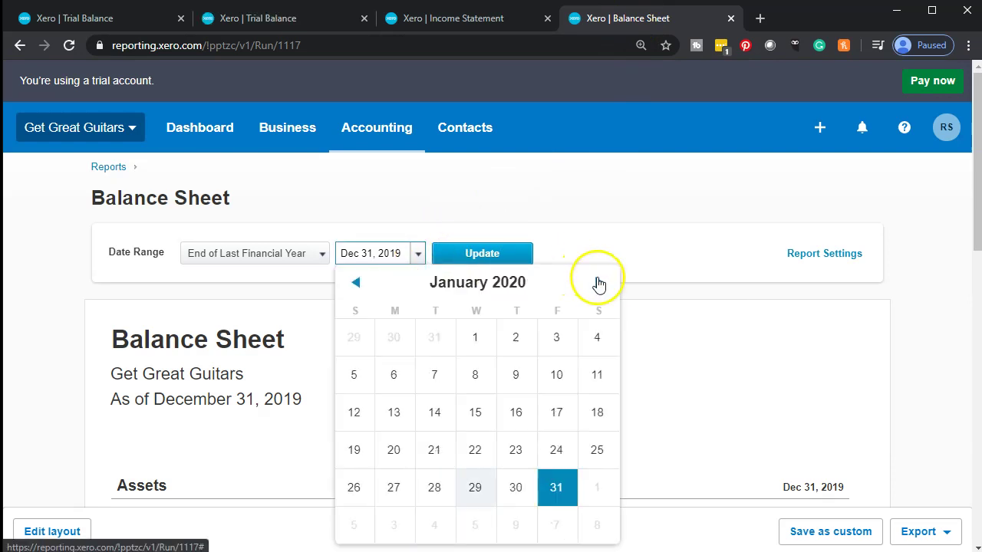
left_click(557, 491)
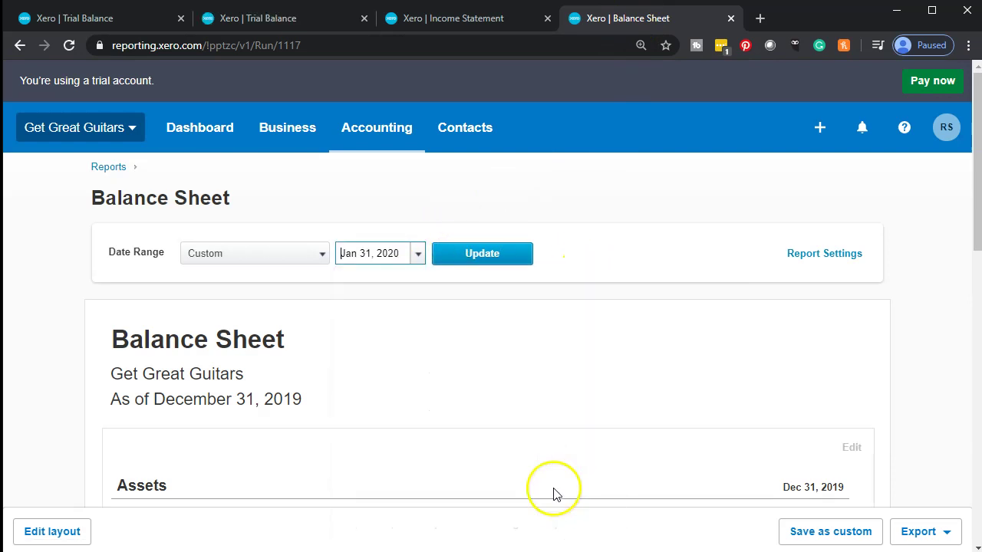
left_click(500, 253)
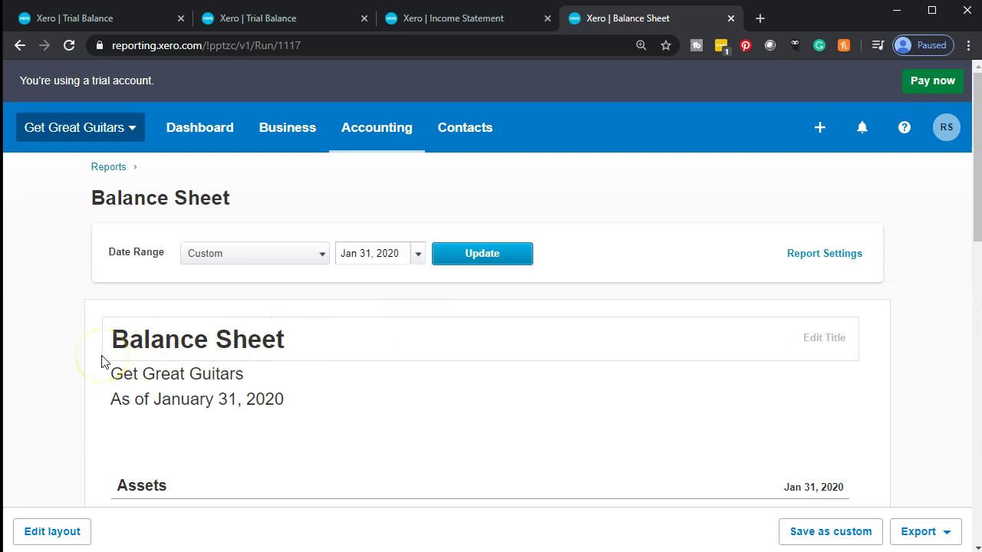
Examine the Balance Sheet's assets and liabilities, including accounts receivable and inventory, and compare them with the Income Statement's profit lines.
scroll(103, 361, "down", 3)
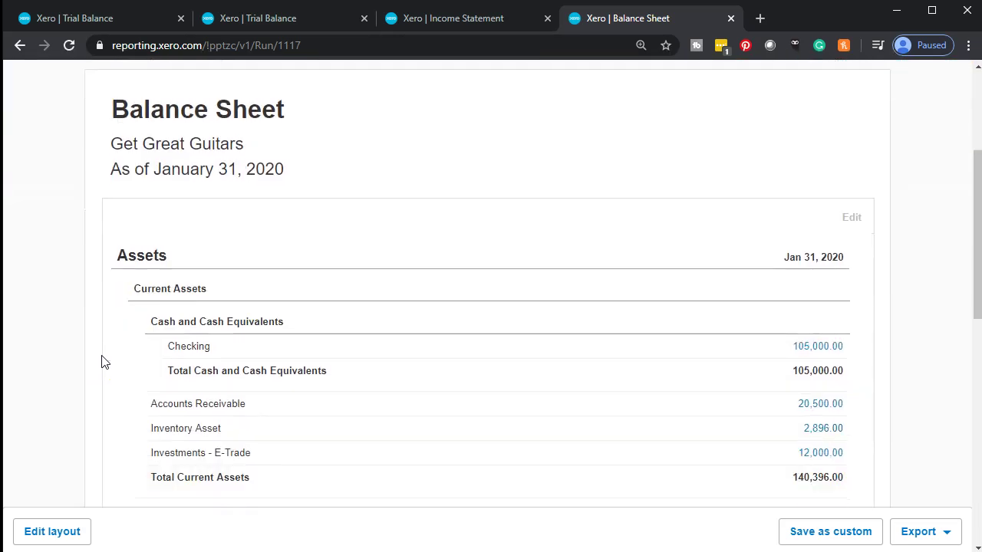
scroll(104, 361, "down", 1)
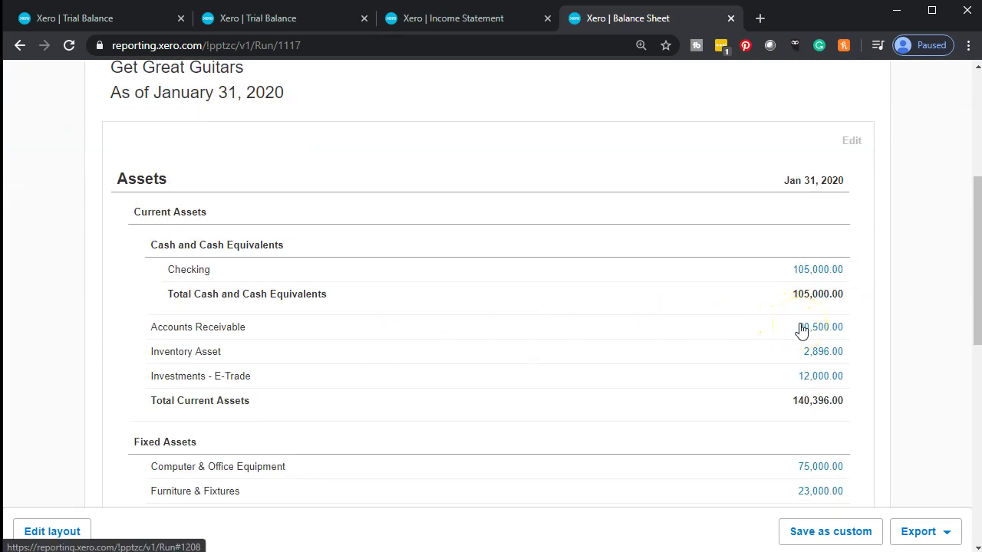
left_click(459, 26)
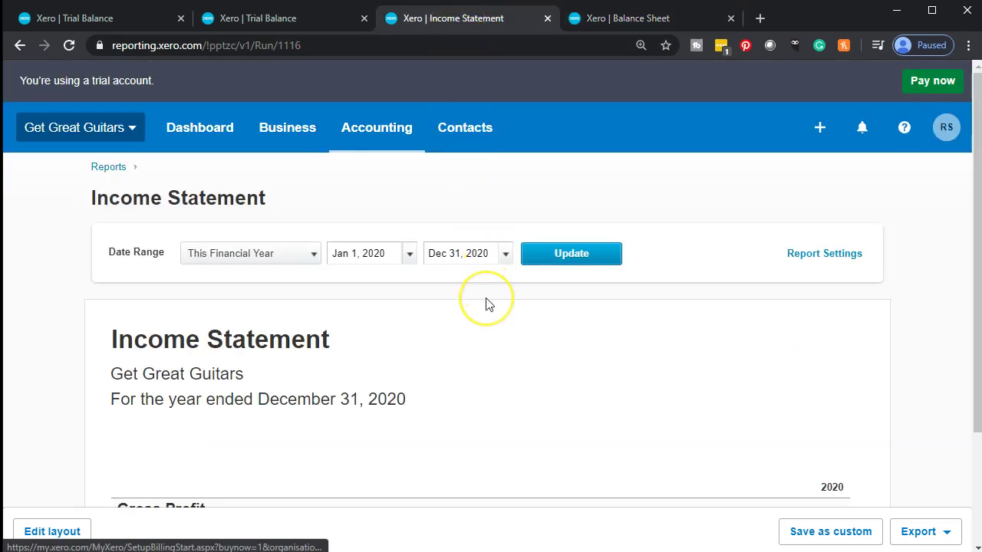
scroll(486, 302, "down", 2)
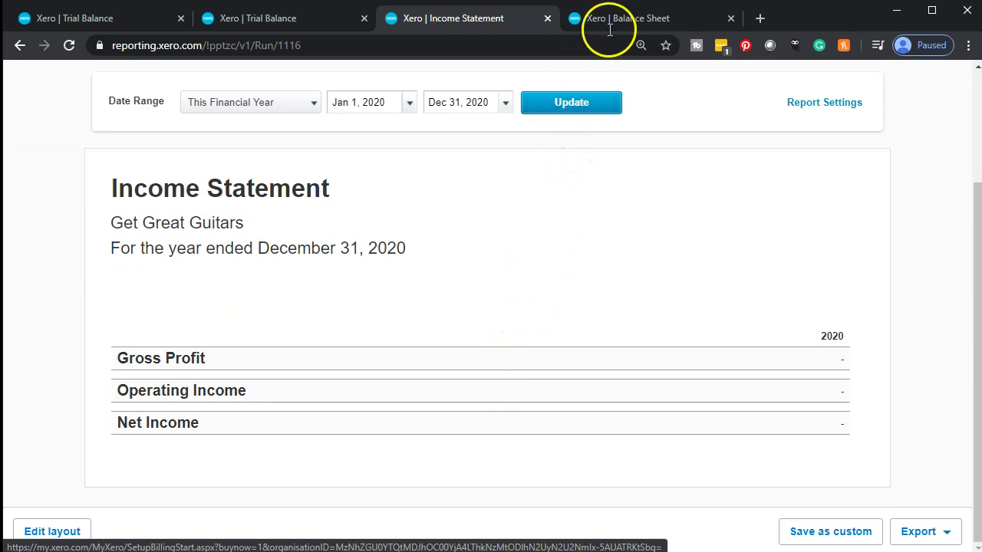
left_click(612, 29)
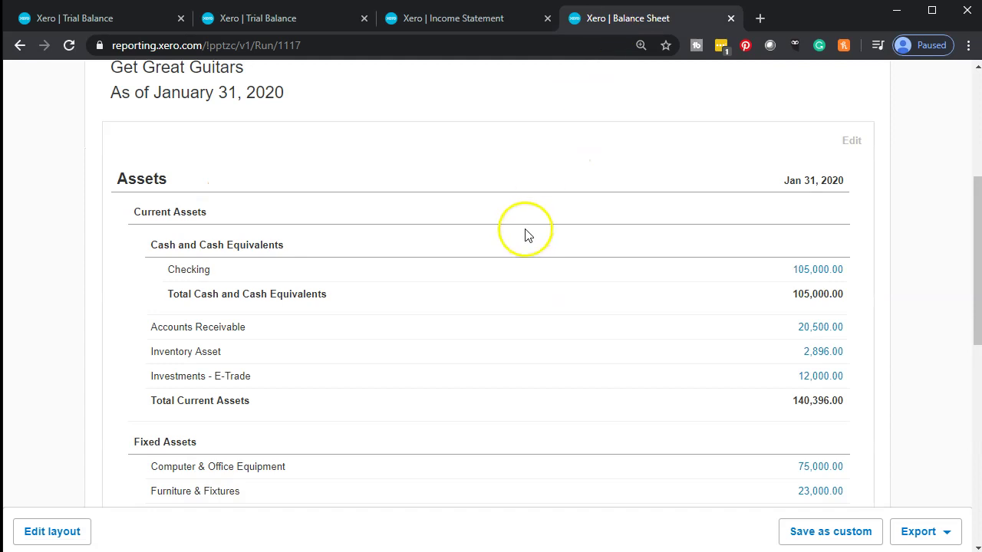
scroll(526, 230, "down", 3)
scroll(510, 394, "down", 1)
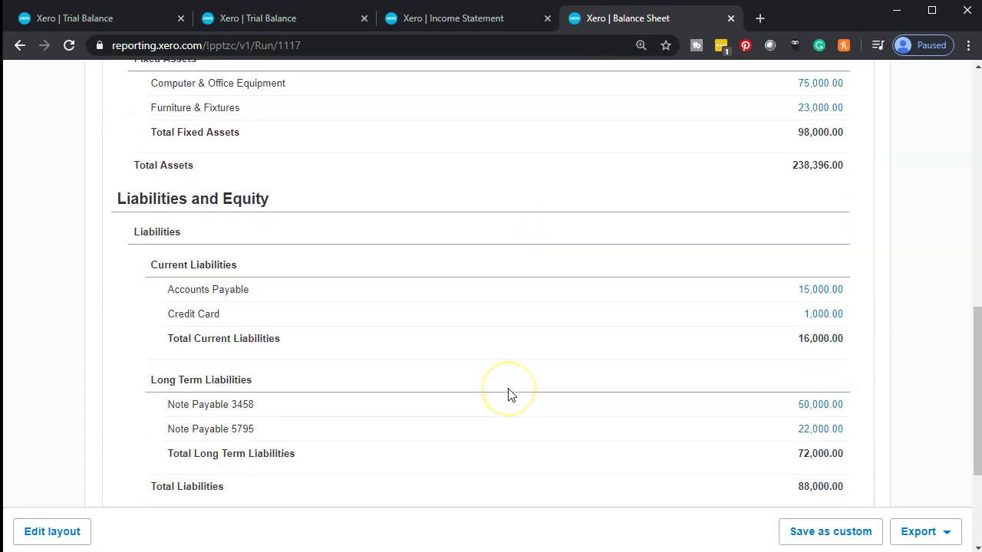
left_click(517, 393)
scroll(529, 423, "up", 5)
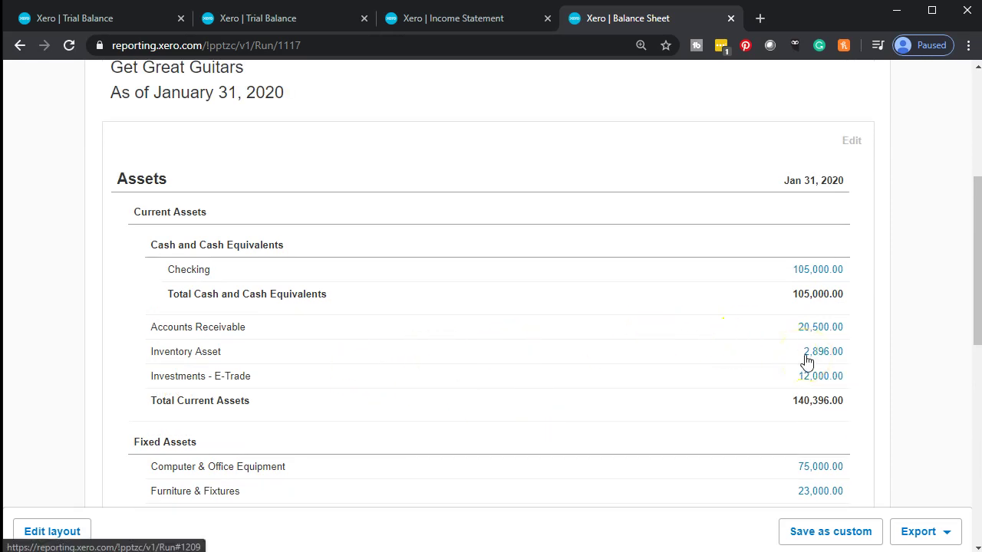
left_click(466, 19)
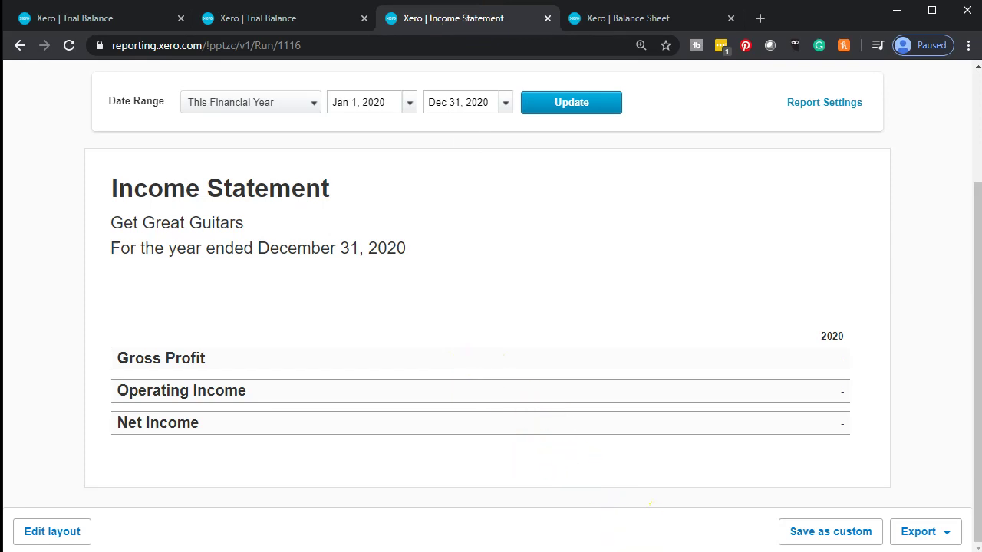
Switch to QuickBooks Desktop, examine the customer workflow around Create Invoices on the home page, and return to Xero.
left_click(709, 543)
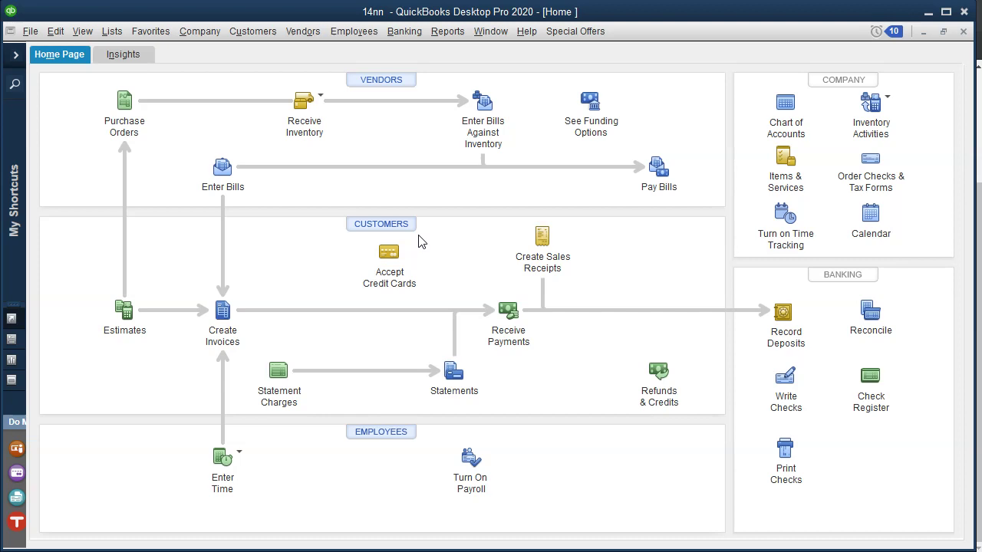
left_click(228, 337)
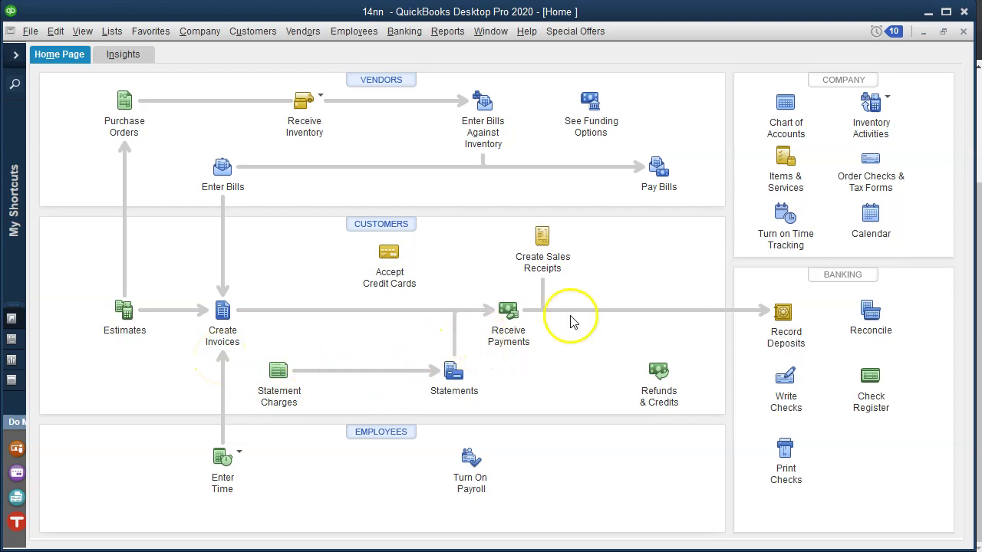
left_click(927, 16)
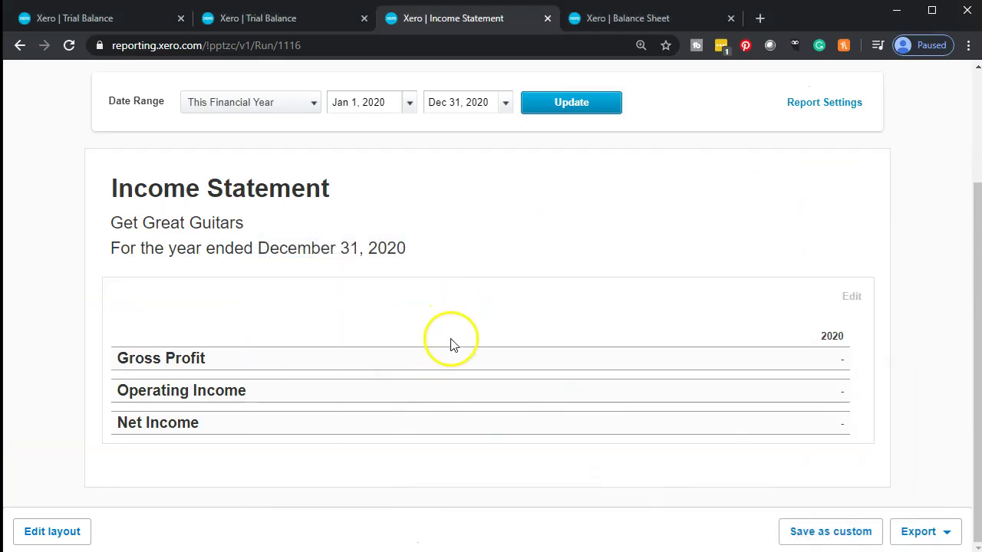
Create a new blank sales invoice in the original Trial Balance tab and place the cursor in its To field.
left_click(117, 20)
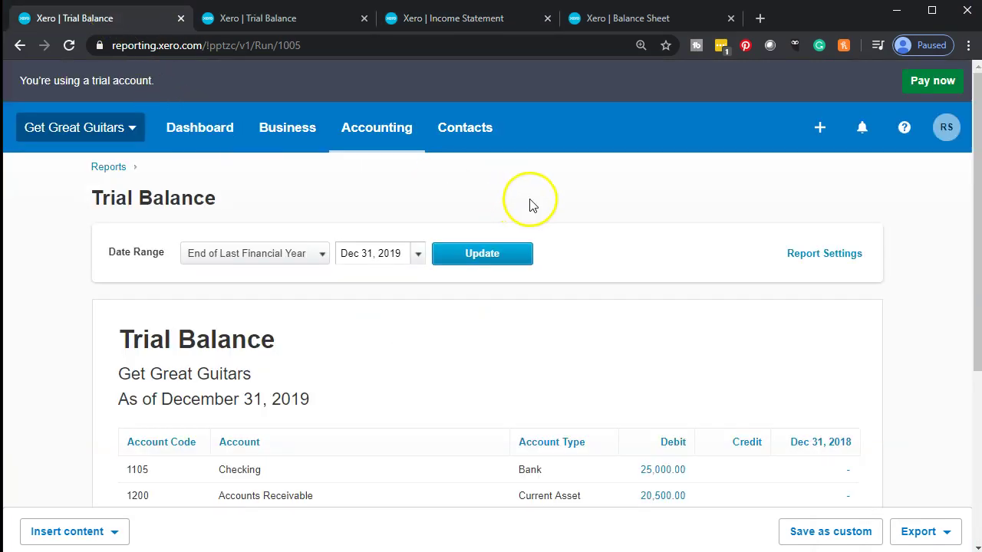
left_click(820, 129)
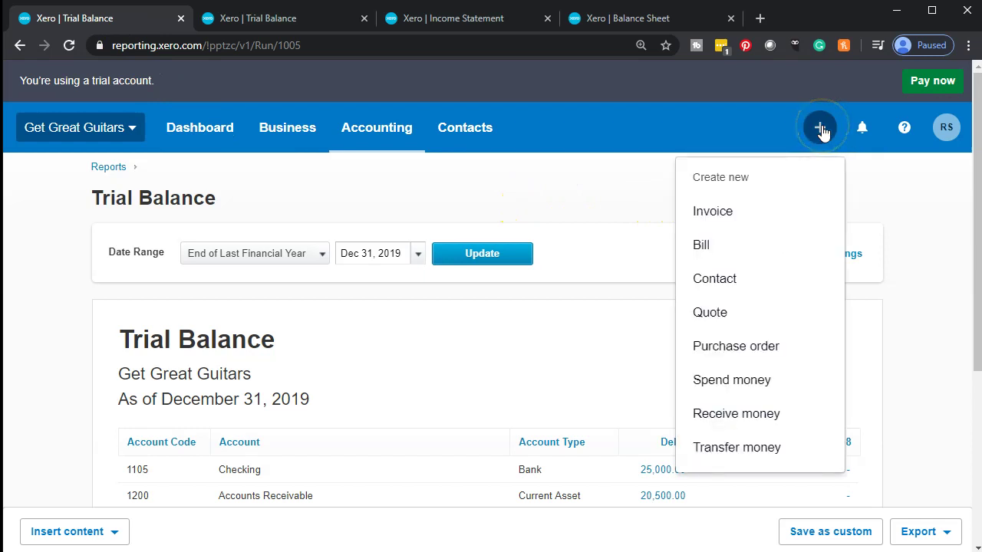
left_click(716, 210)
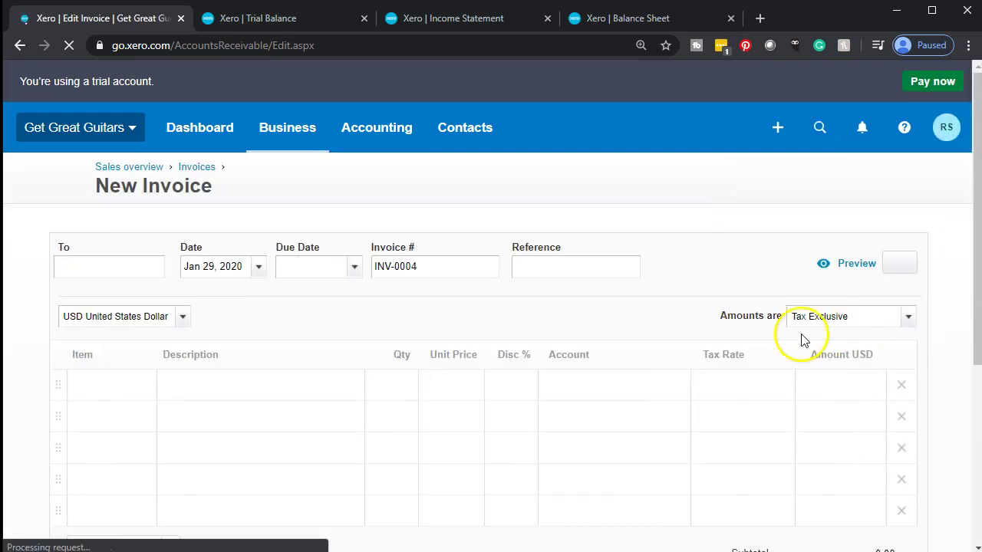
left_click(78, 266)
left_click(79, 299)
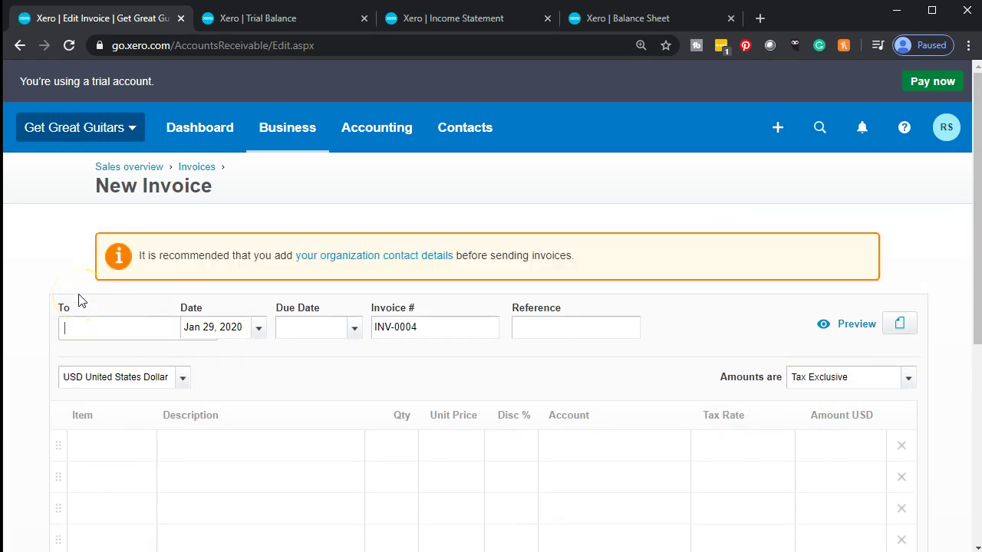
scroll(79, 299, "down", 1)
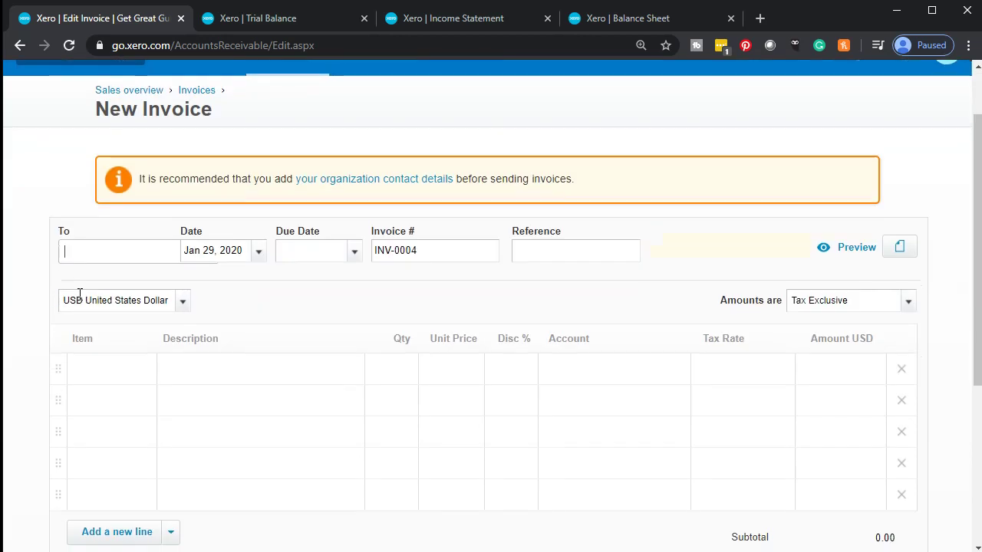
Address the new invoice to the contact Jones Guitars and set its date to Jan 12, 2020.
type("Jone")
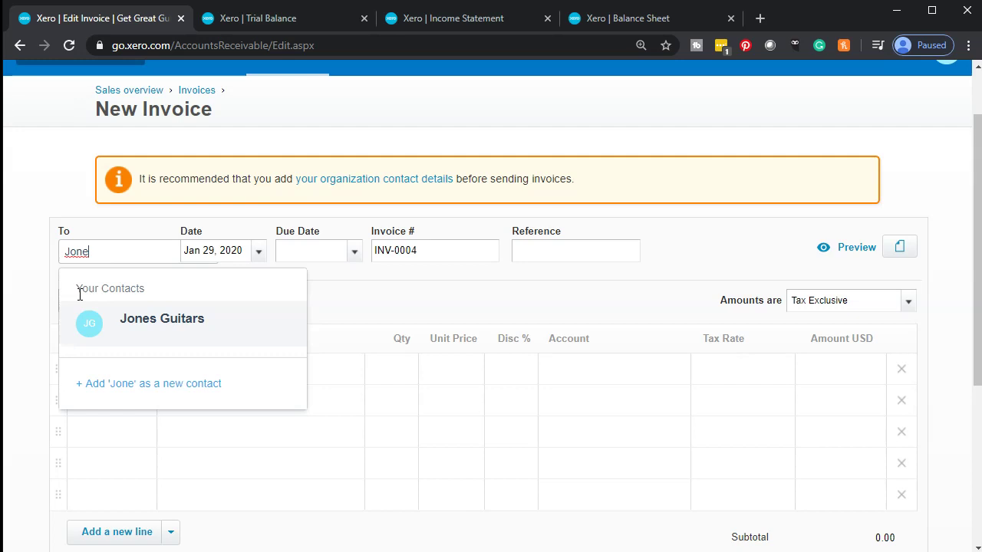
left_click(166, 344)
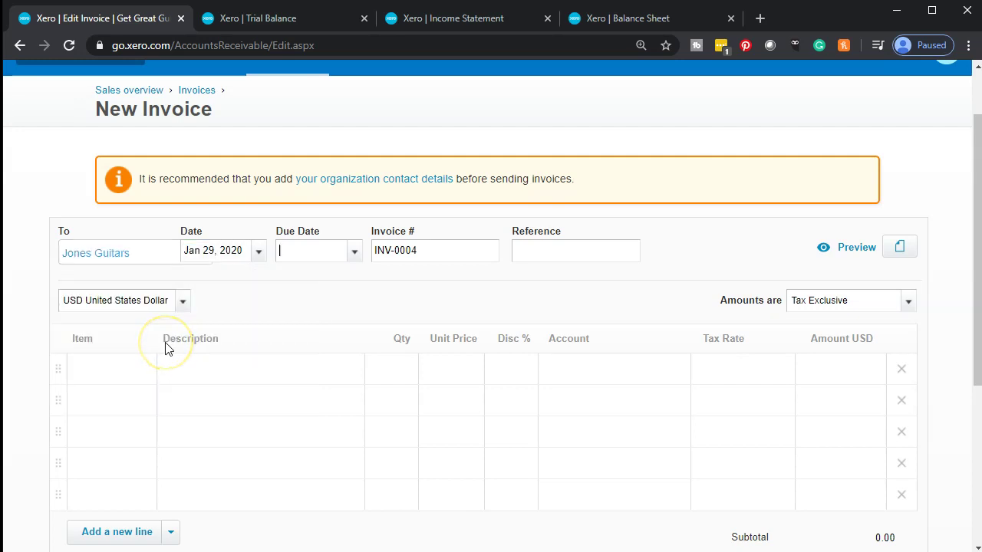
left_click(259, 251)
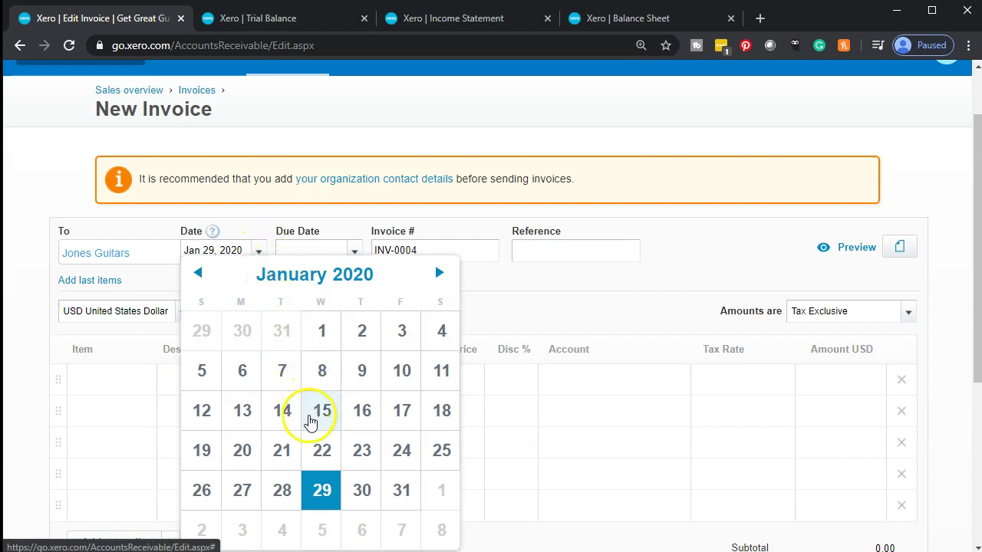
left_click(201, 412)
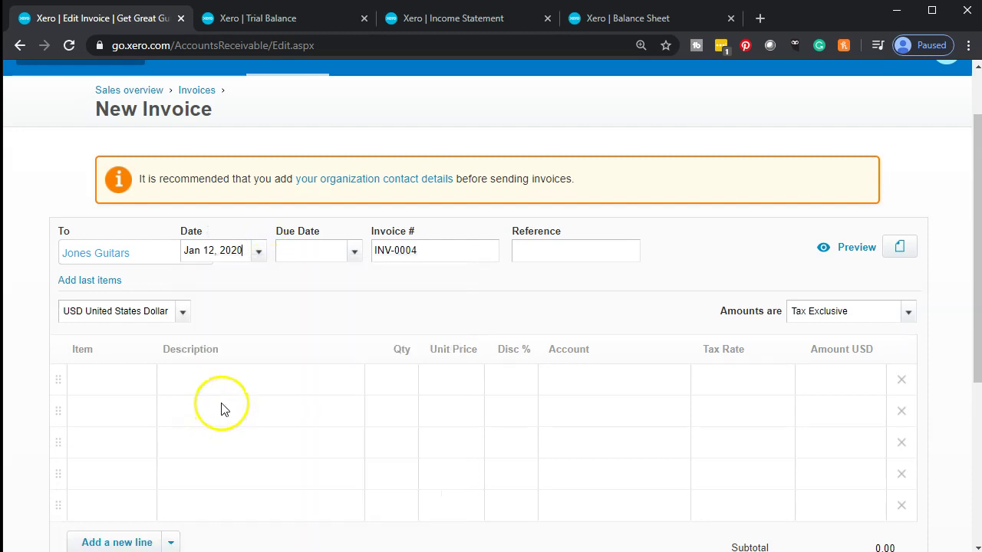
Set the invoice's due date to Feb 12, 2020.
left_click(352, 252)
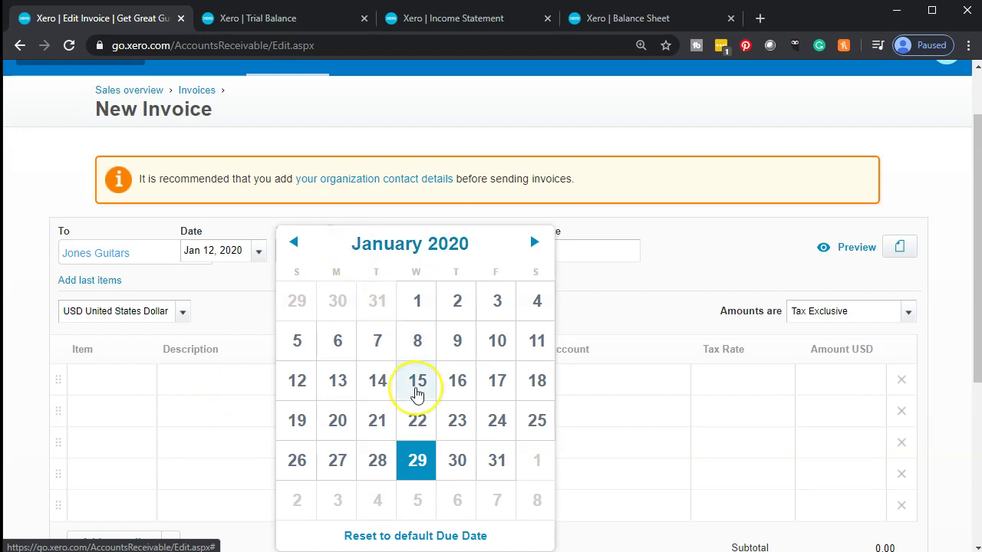
scroll(417, 394, "down", 1)
scroll(416, 394, "up", 1)
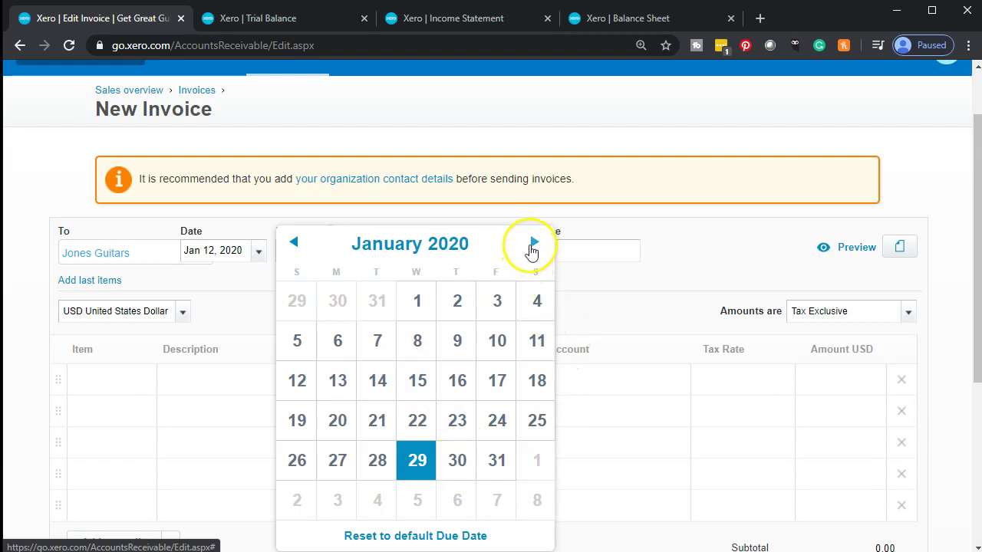
left_click(532, 244)
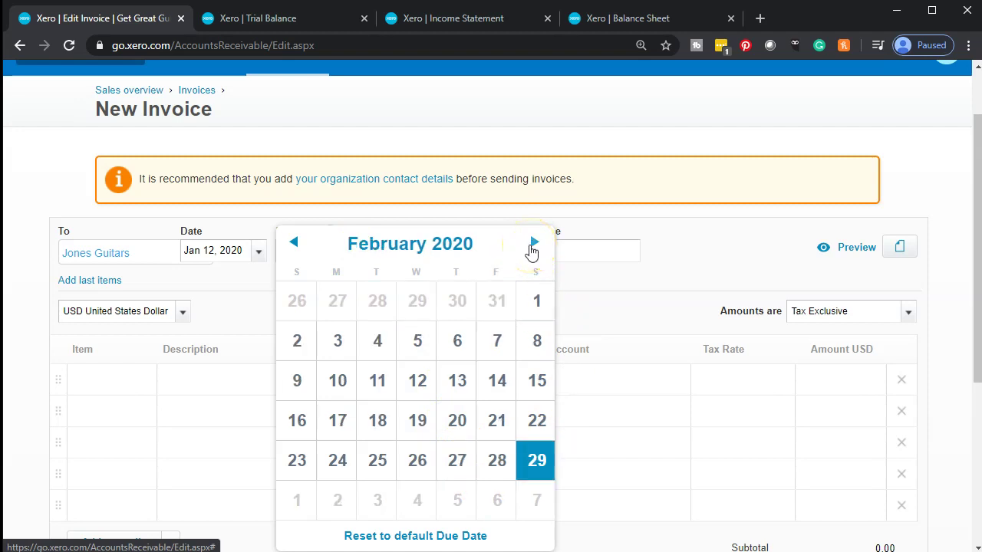
left_click(427, 378)
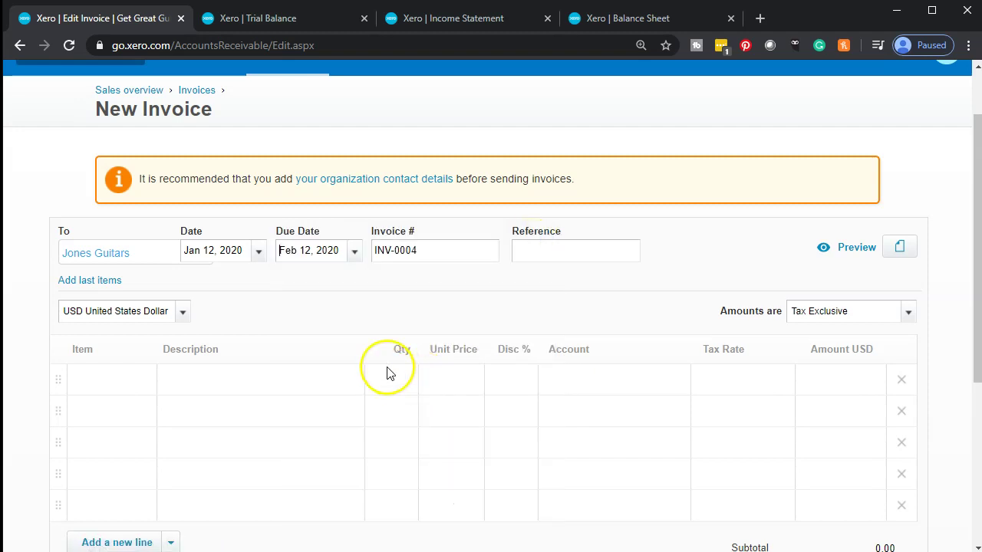
Add the item GUSA: Gibson USA to the first line of the invoice.
key("Tab")
key("Tab")
key("Tab")
key("Tab")
key("Tab")
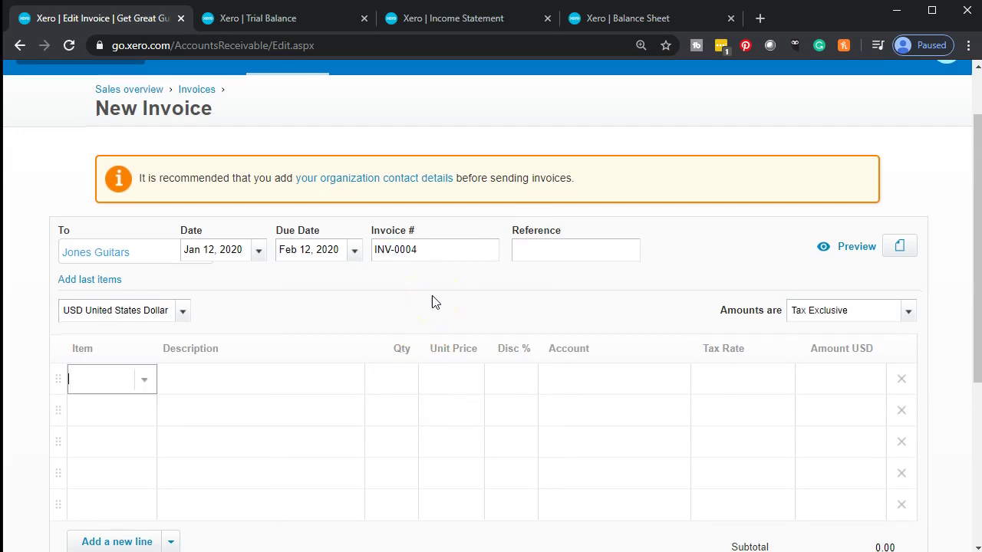
type("Gibson")
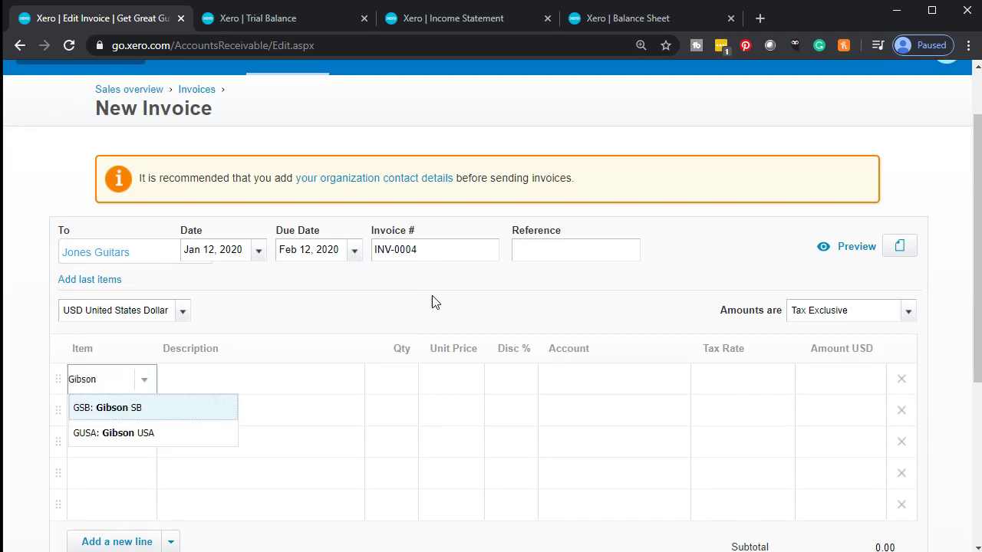
key("Down")
key("Tab")
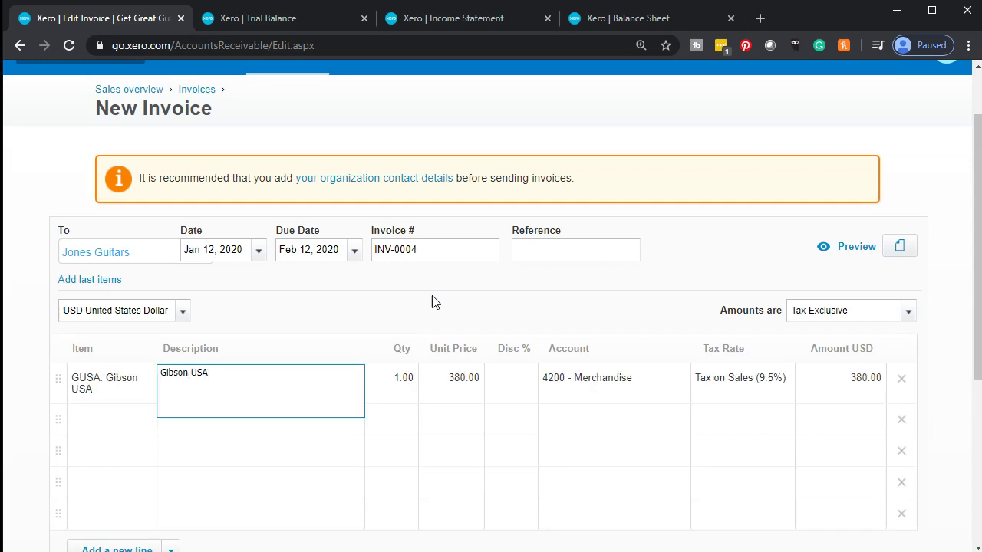
Review the Gibson USA line's quantity, unit price, discount, account and tax rate, and examine the invoice's subtotal, sales tax and total.
key("Tab")
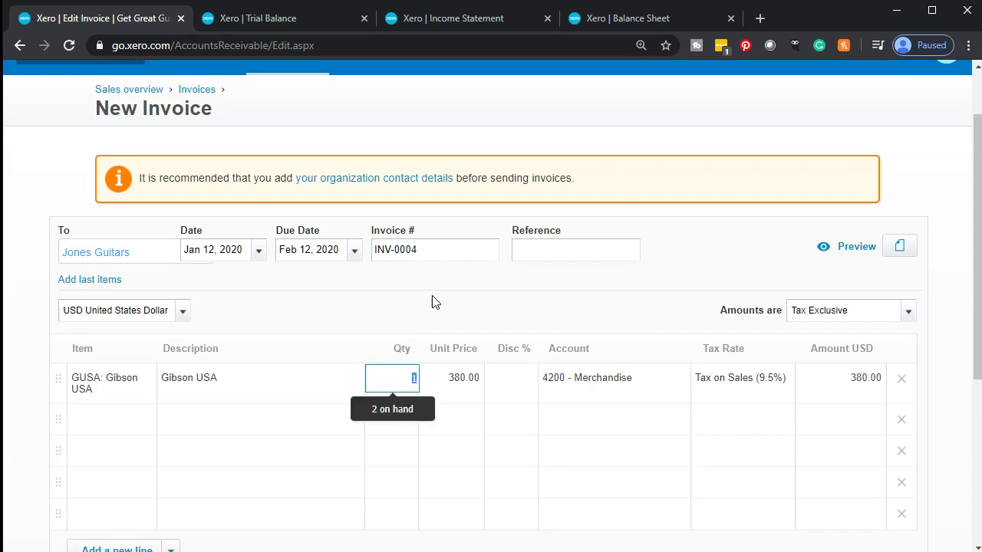
key("Tab")
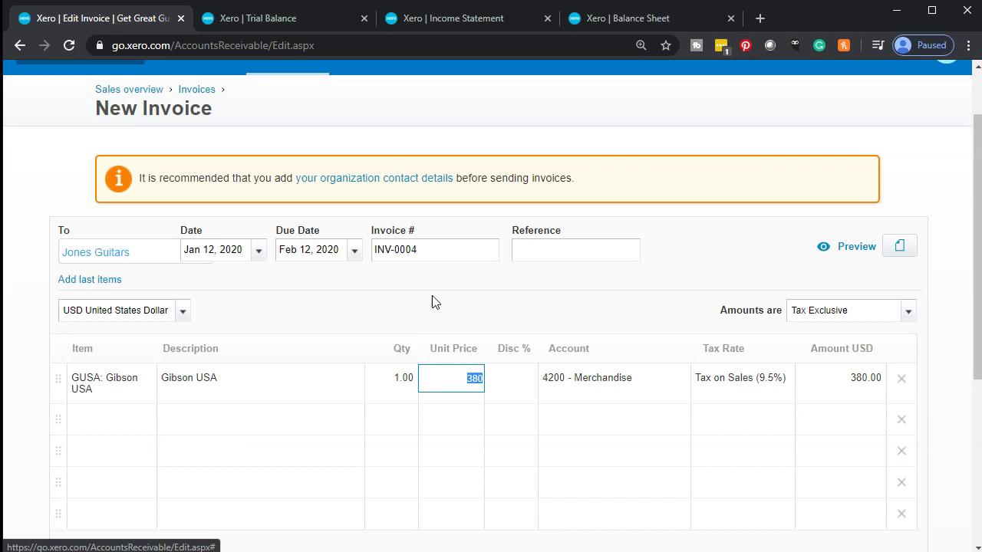
key("Tab")
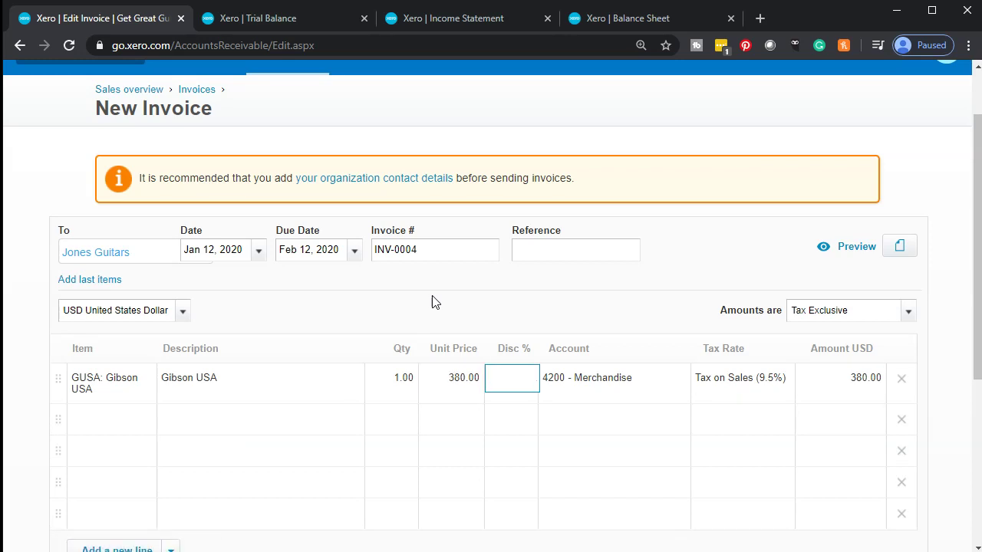
key("Tab")
key("Tab")
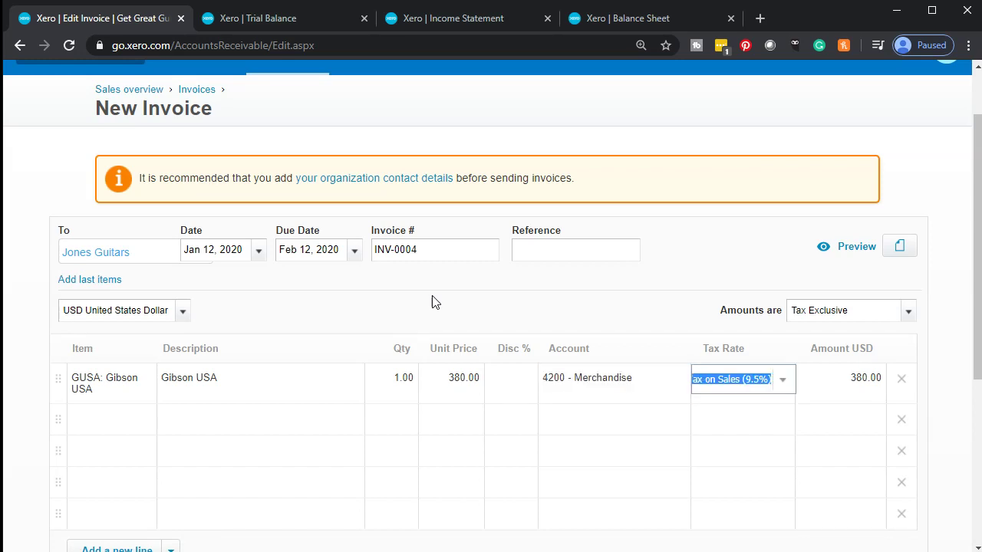
key("Tab")
key("Tab")
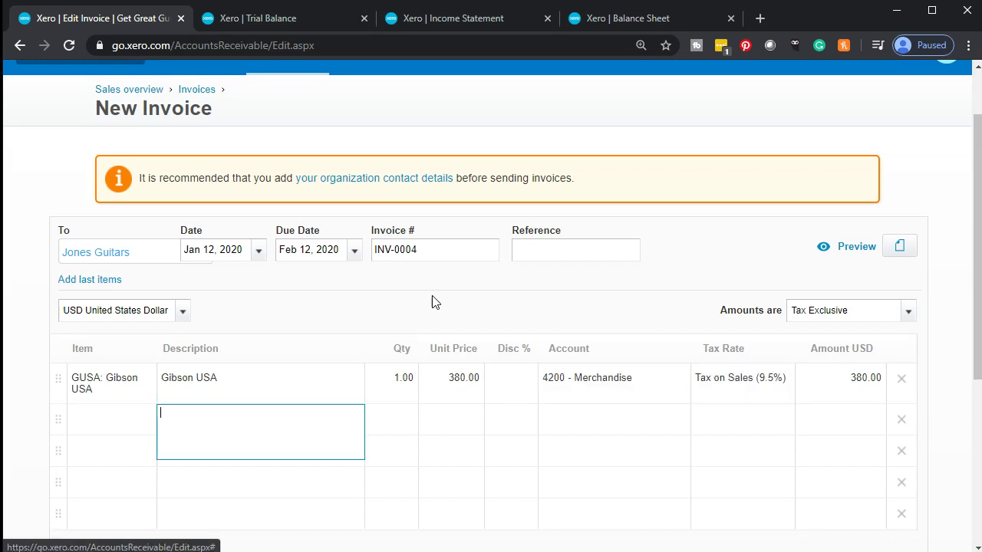
scroll(431, 301, "down", 1)
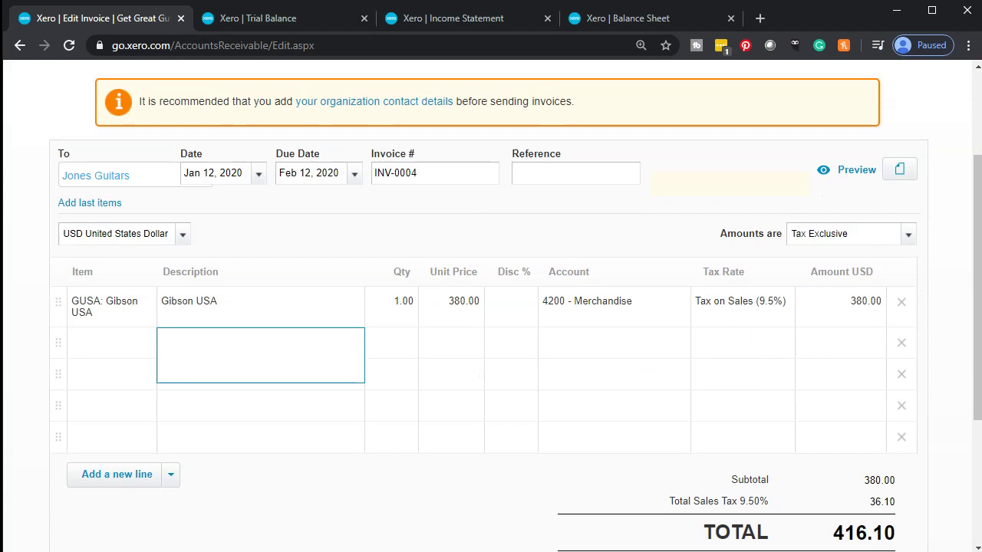
left_click(230, 473)
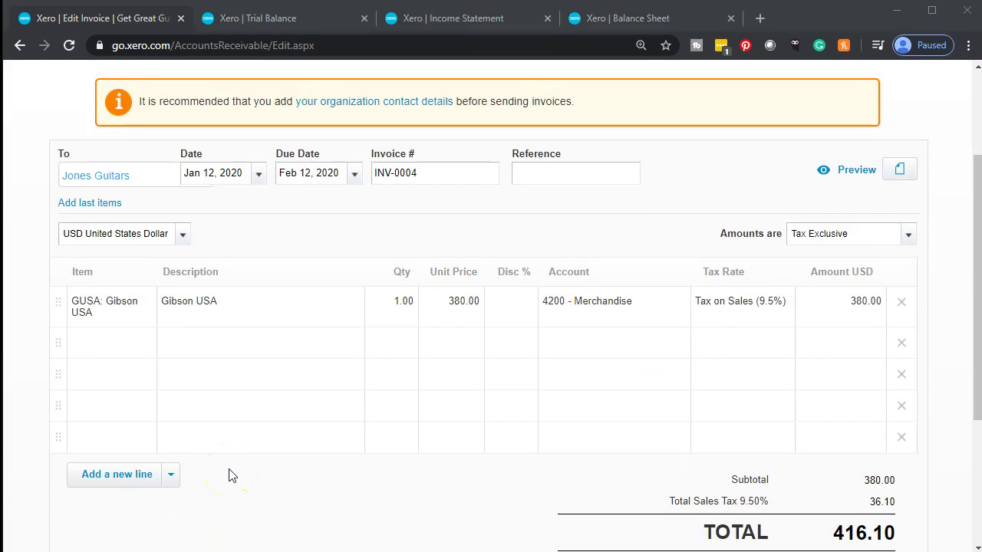
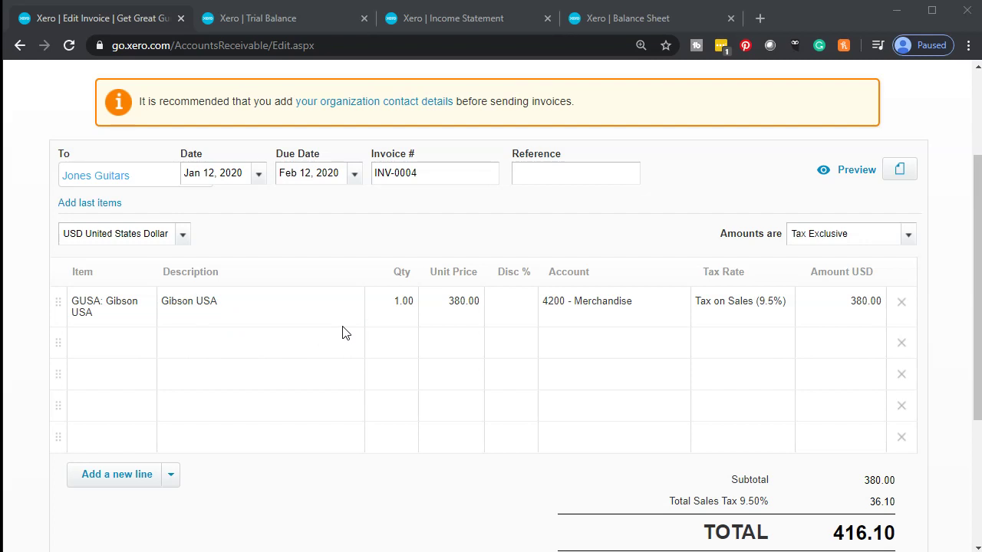
scroll(342, 333, "up", 3)
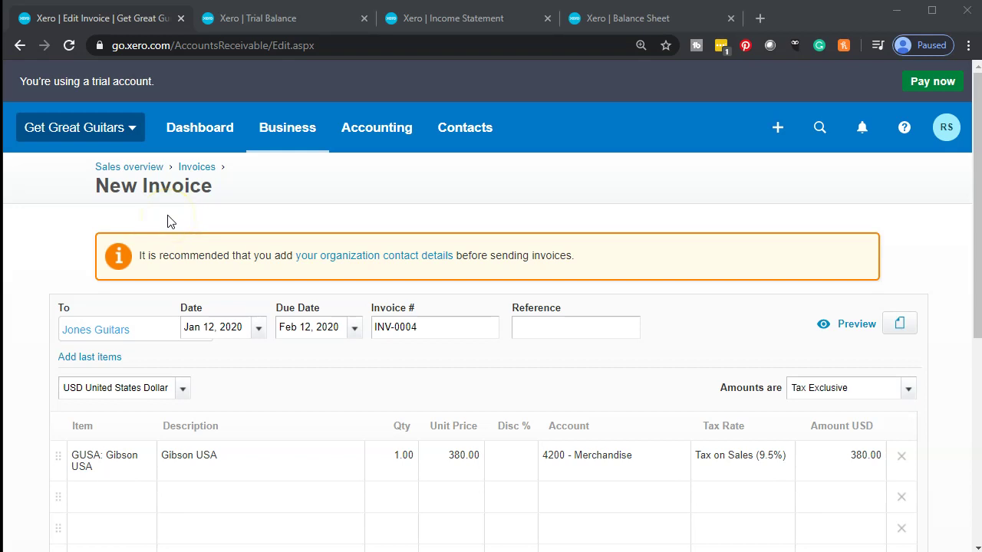
scroll(171, 221, "down", 3)
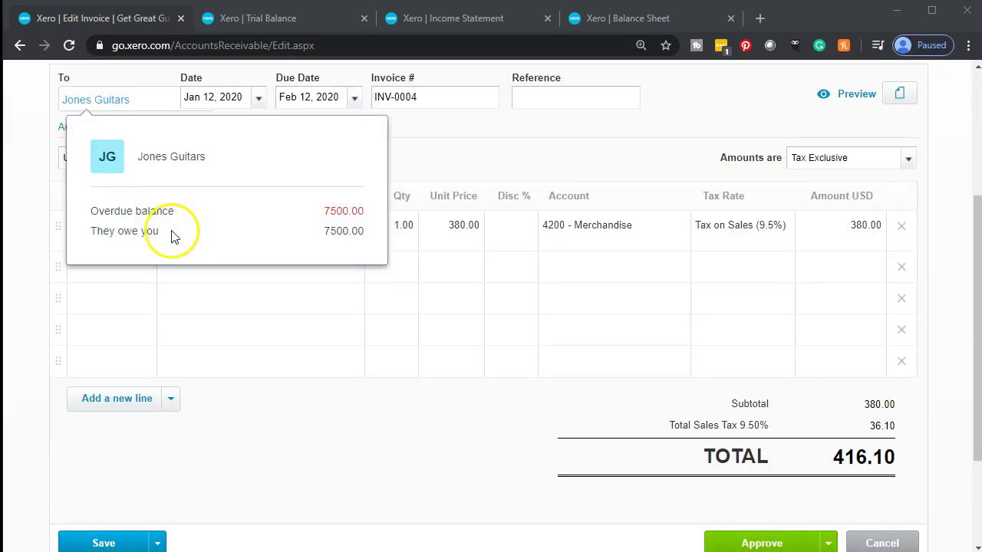
left_click(855, 430)
scroll(199, 247, "down", 1)
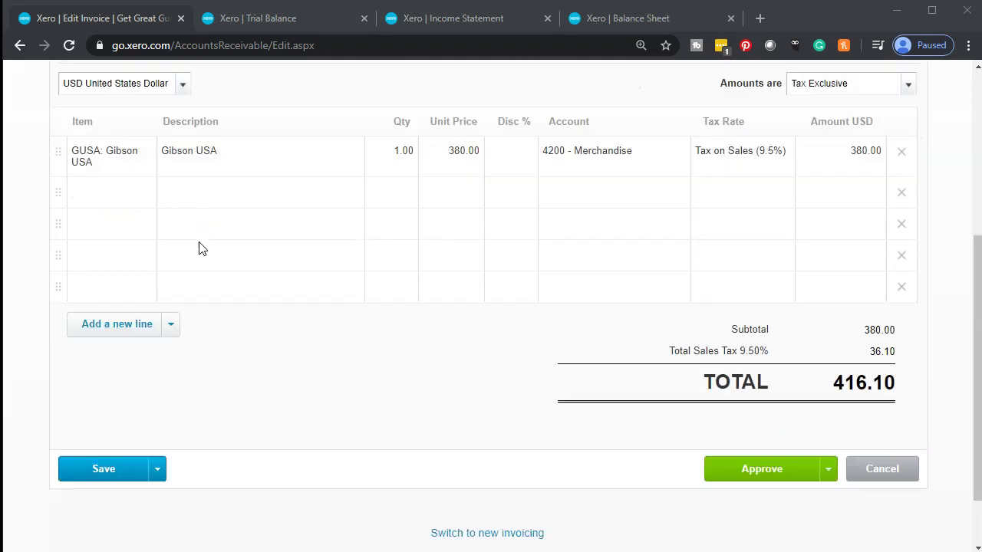
Approve the Jones Guitars invoice, look at its email form and close the form without sending.
left_click(753, 474)
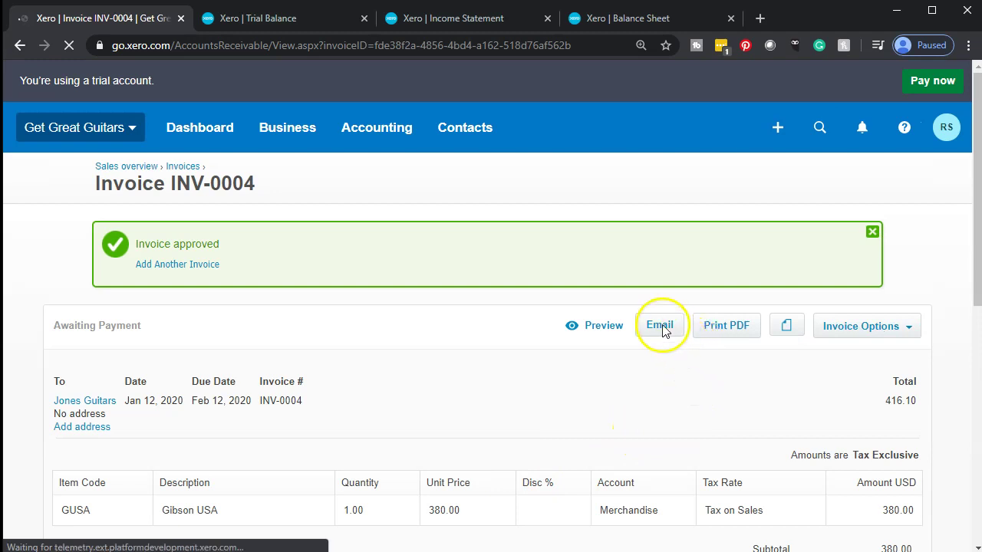
left_click(659, 326)
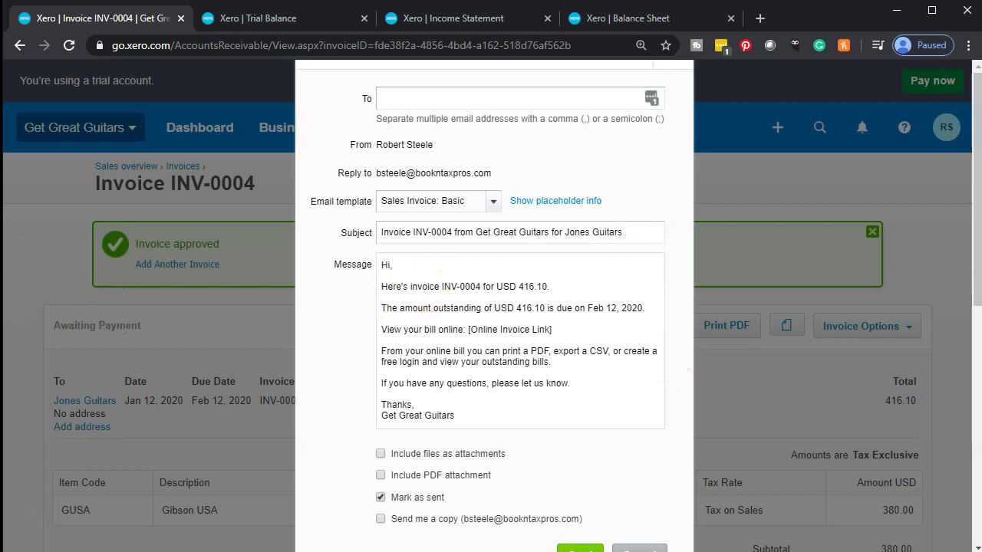
key("Escape")
Update the Balance Sheet for Jan 31, 2020 and examine accounts receivable and inventory under current assets.
left_click(633, 21)
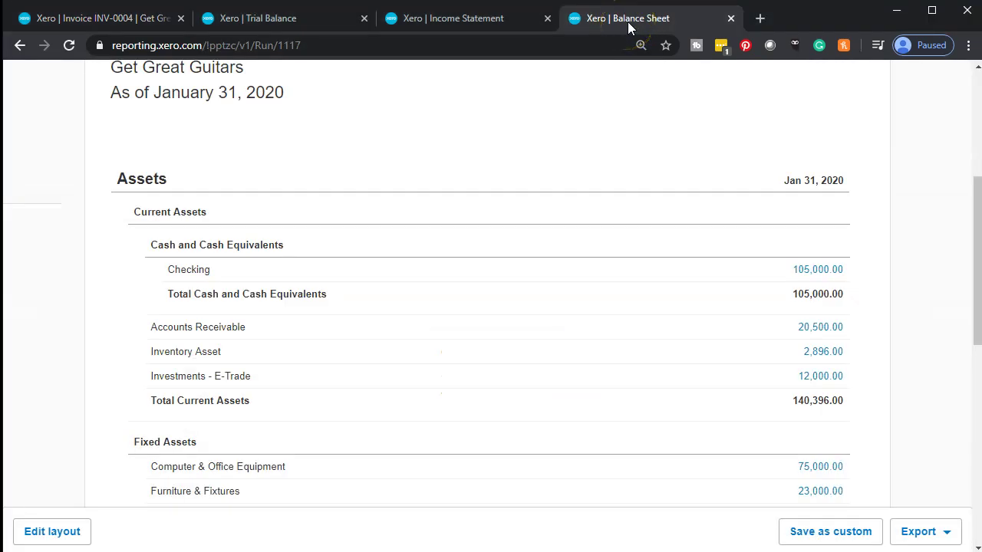
scroll(418, 188, "up", 2)
left_click(463, 108)
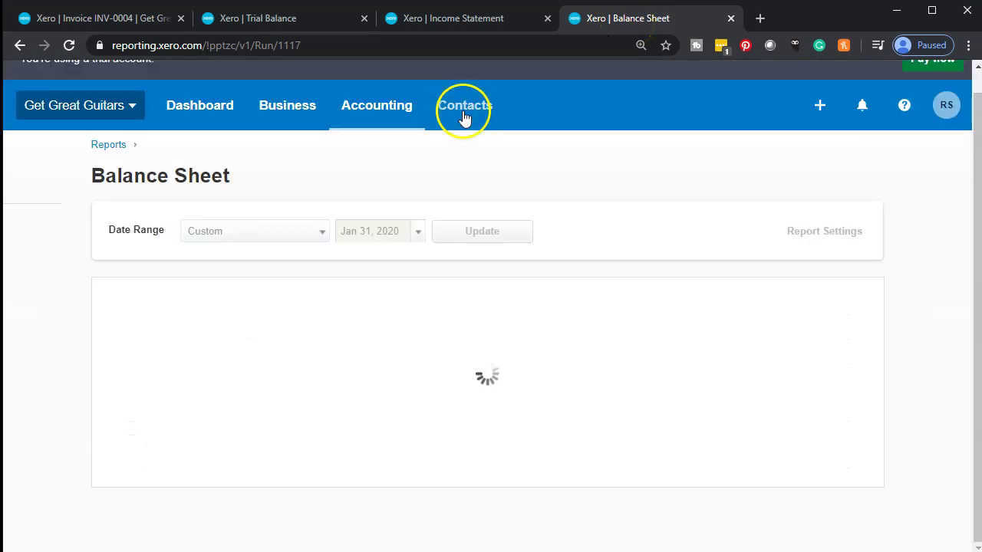
scroll(177, 358, "down", 2)
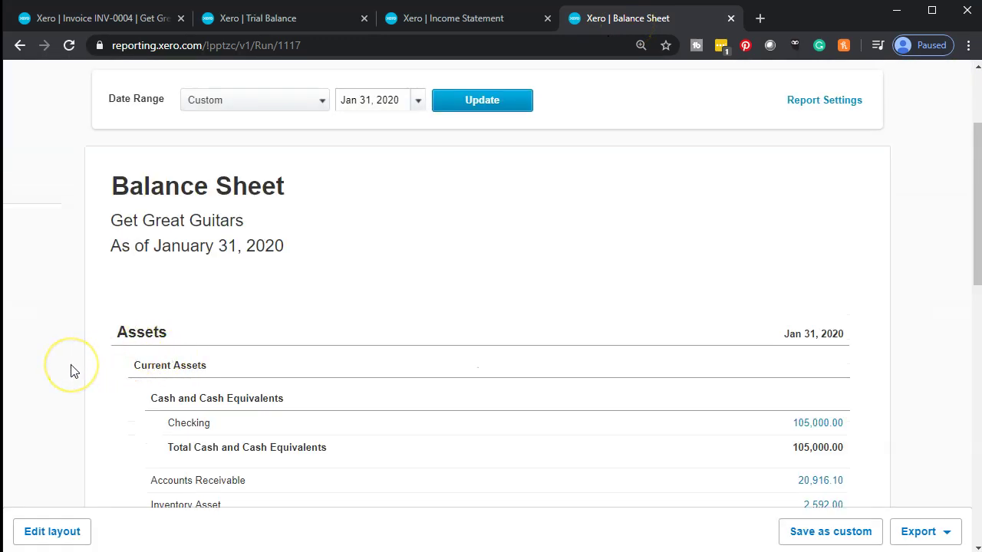
scroll(71, 371, "down", 1)
key("ctrl+plus")
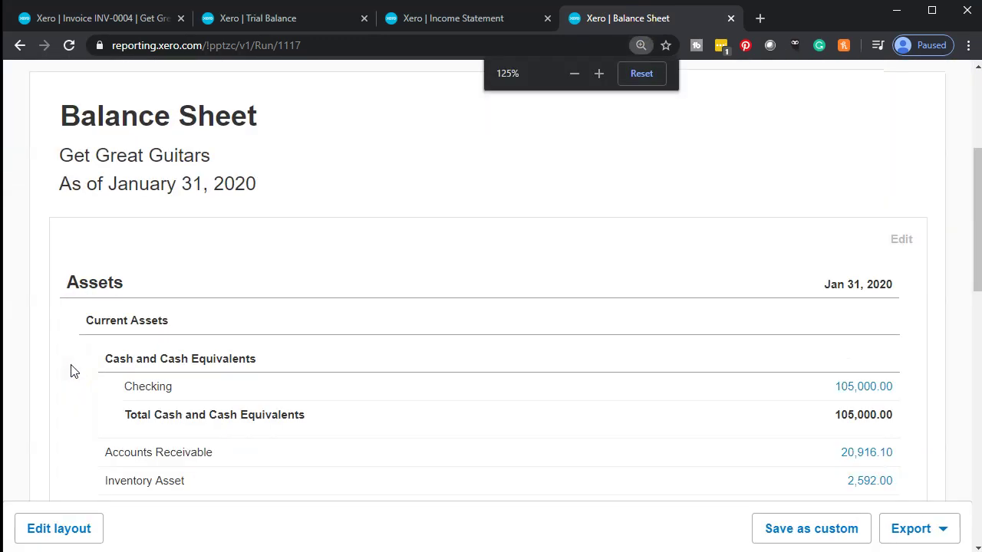
scroll(310, 371, "down", 1)
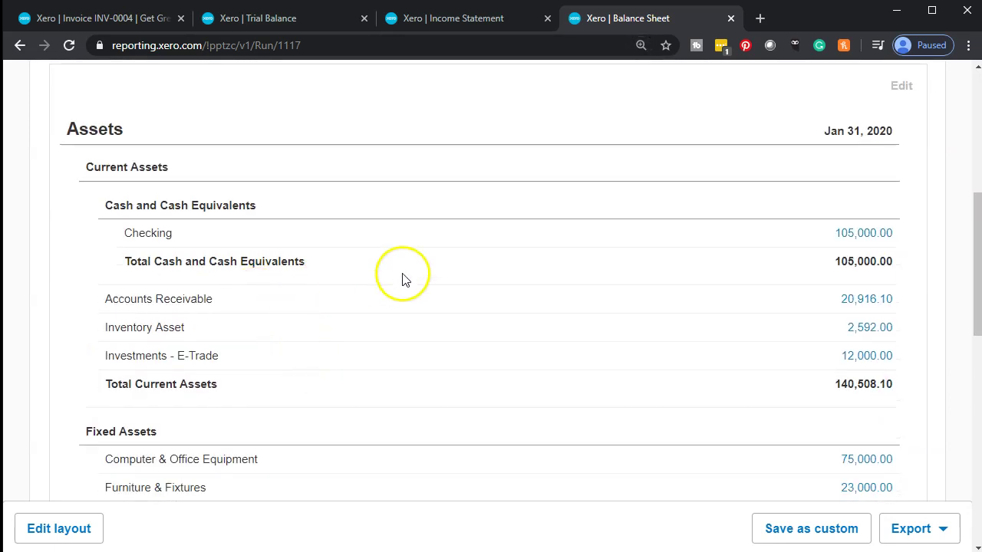
Open the transactions behind the Balance Sheet's Accounts Receivable amount and examine the January entries.
left_click(865, 306)
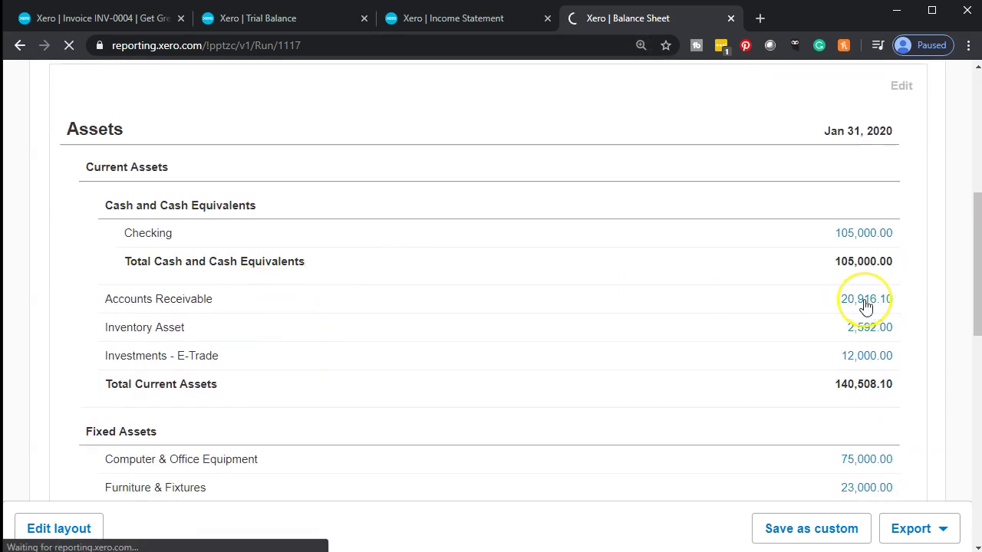
left_click(620, 365)
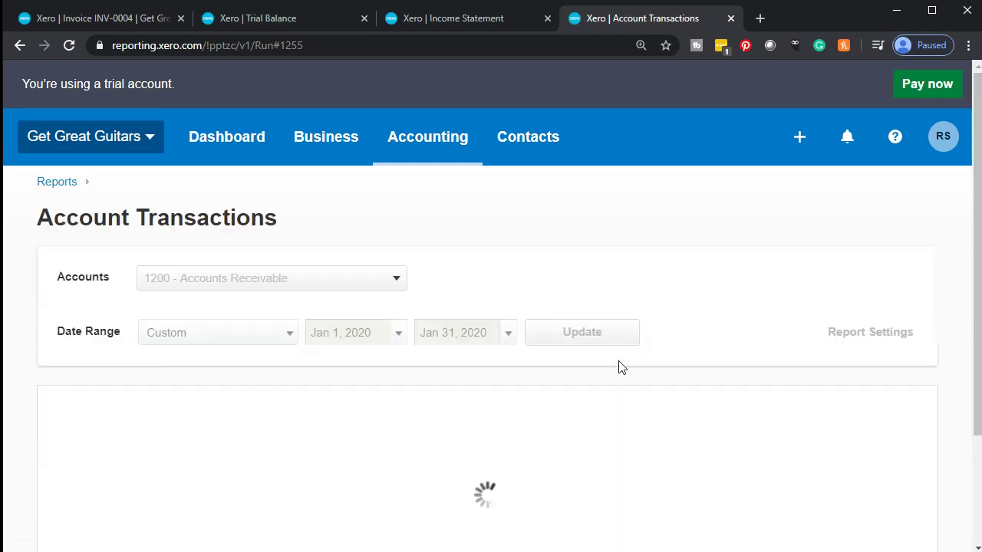
left_click(125, 480)
scroll(154, 402, "down", 4)
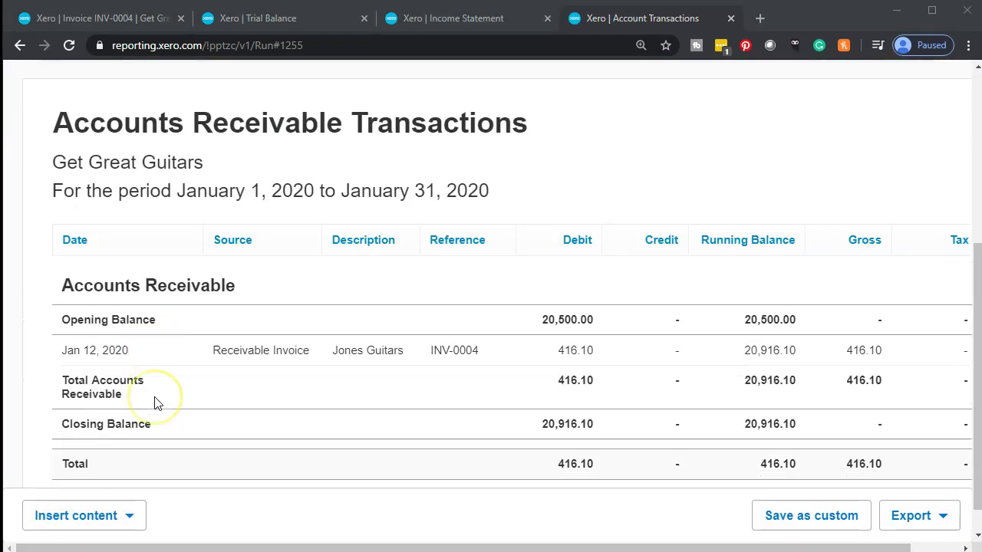
Open the source invoice of the Jan 12, 2020 Jones Guitars entry, then return to the Balance Sheet.
left_click(568, 354)
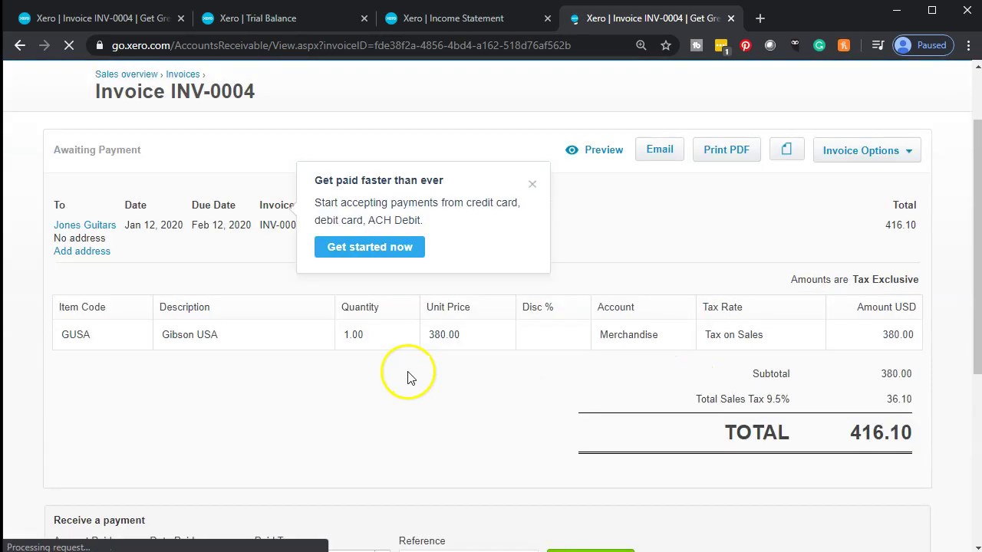
left_click(20, 47)
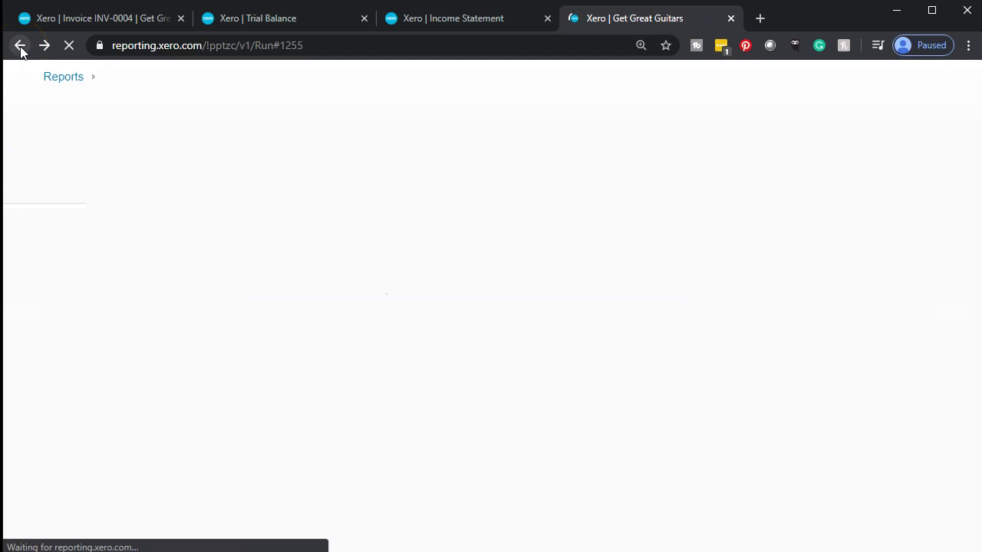
left_click(30, 60)
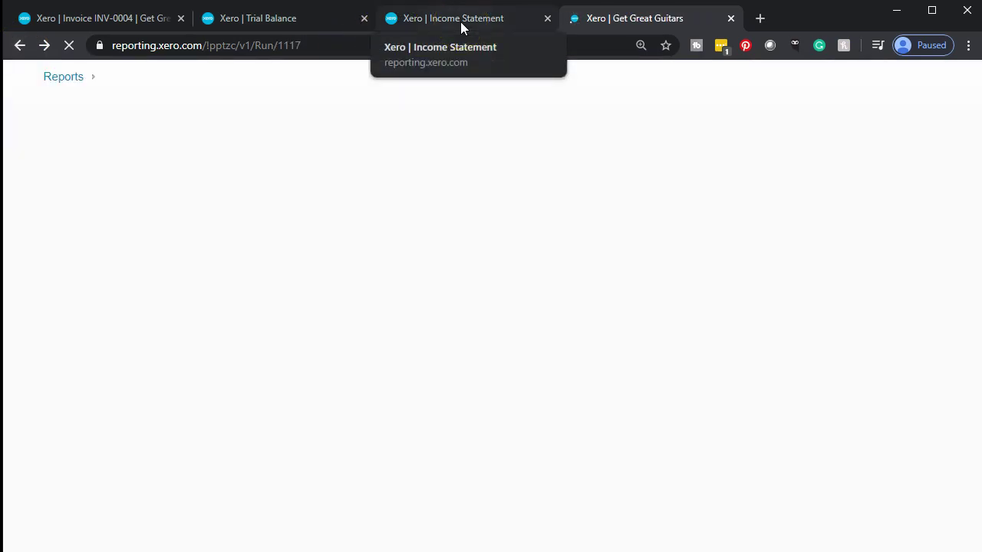
Update the Income Statement for Jan 1 to Dec 31, 2020 and examine income and cost of goods sold.
left_click(460, 22)
key("ctrl+plus")
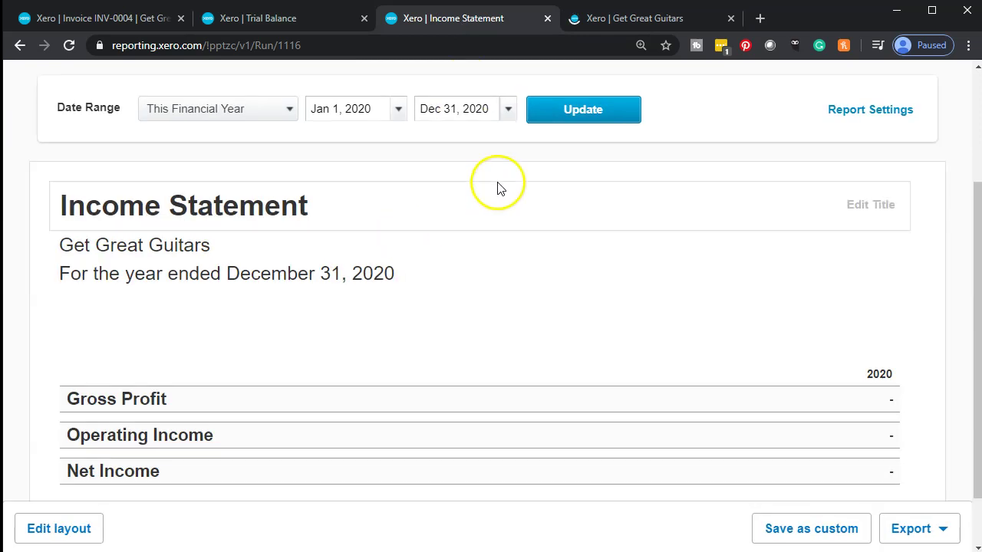
left_click(571, 113)
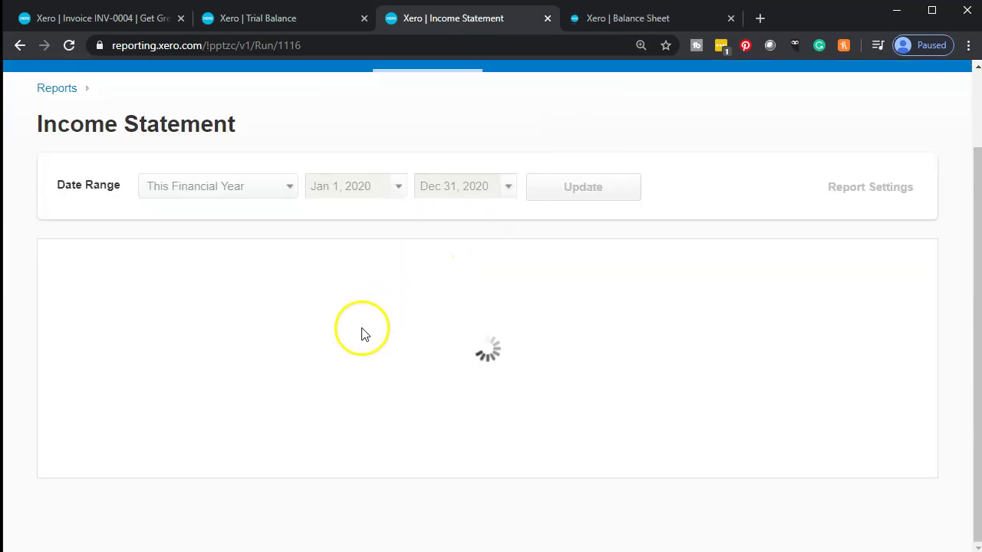
scroll(361, 330, "down", 1)
scroll(360, 327, "down", 1)
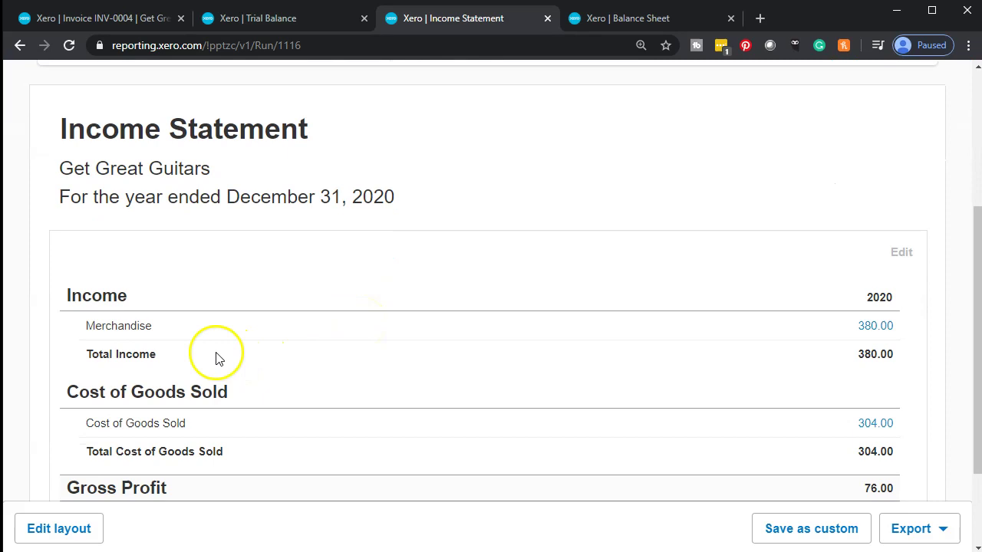
Examine the transactions behind the Income Statement's Merchandise income, then return to the Income Statement.
left_click(875, 327)
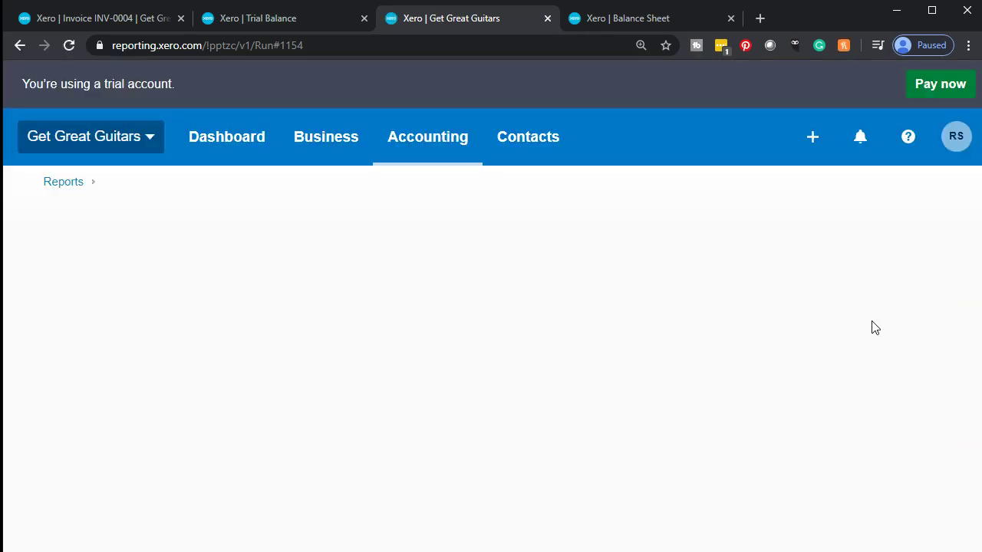
left_click(726, 319)
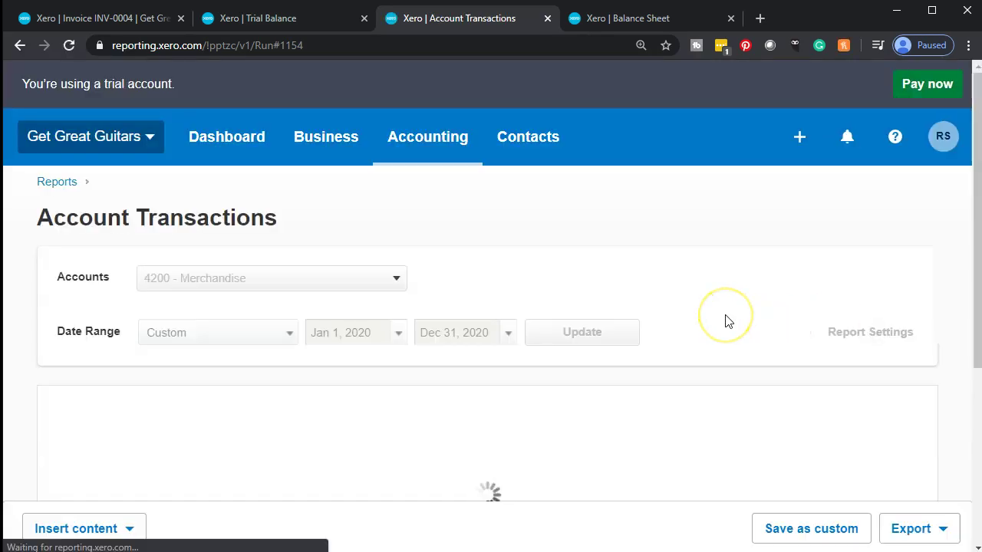
scroll(728, 322, "down", 2)
scroll(725, 322, "down", 2)
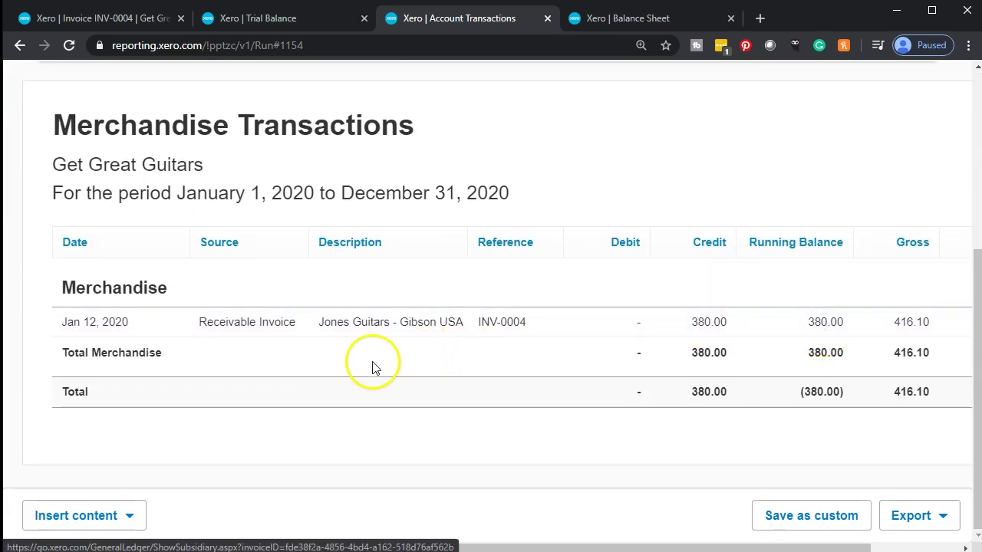
scroll(322, 368, "up", 5)
left_click(20, 46)
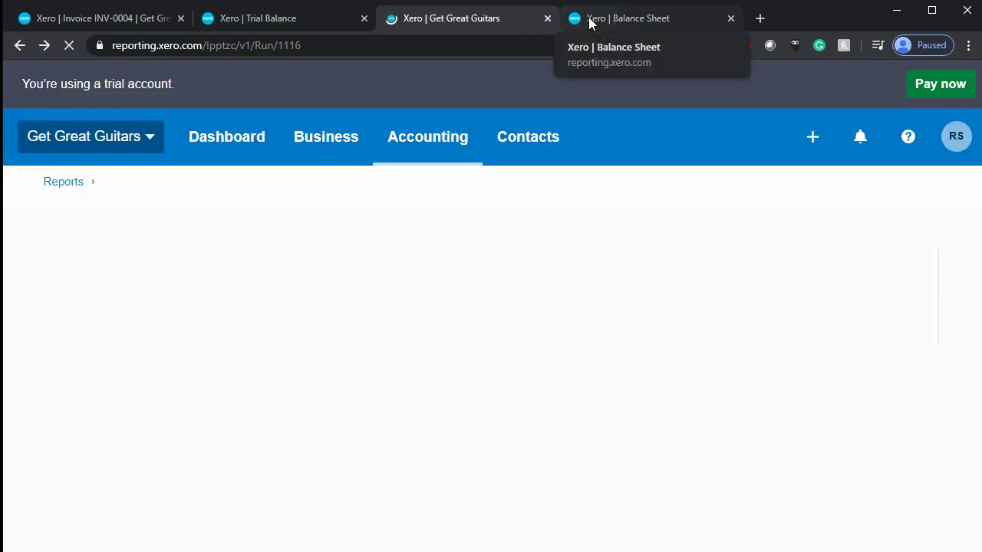
Examine the January transactions behind the Balance Sheet's Sales Tax liability, then return to the Balance Sheet.
left_click(589, 23)
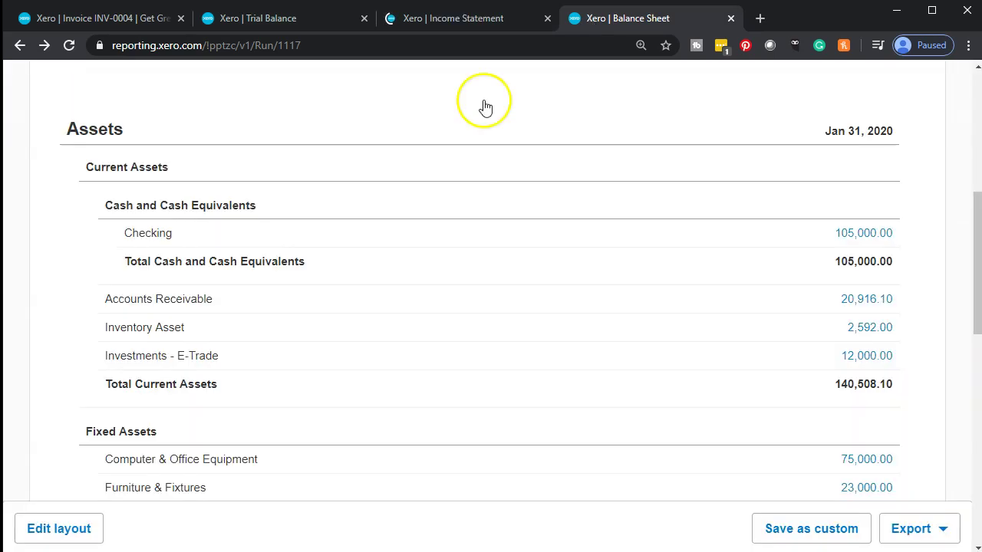
scroll(178, 298, "down", 3)
scroll(176, 299, "down", 5)
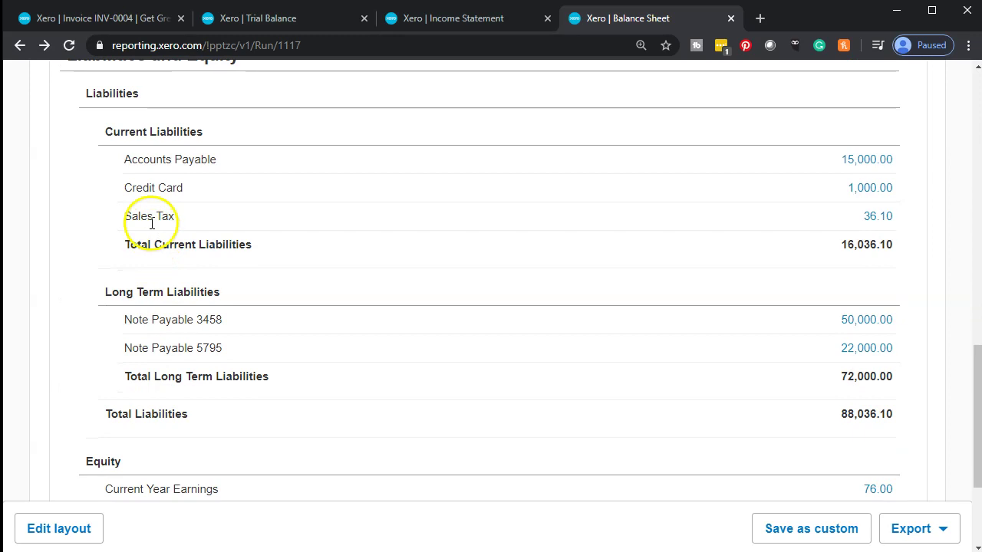
left_click(874, 222)
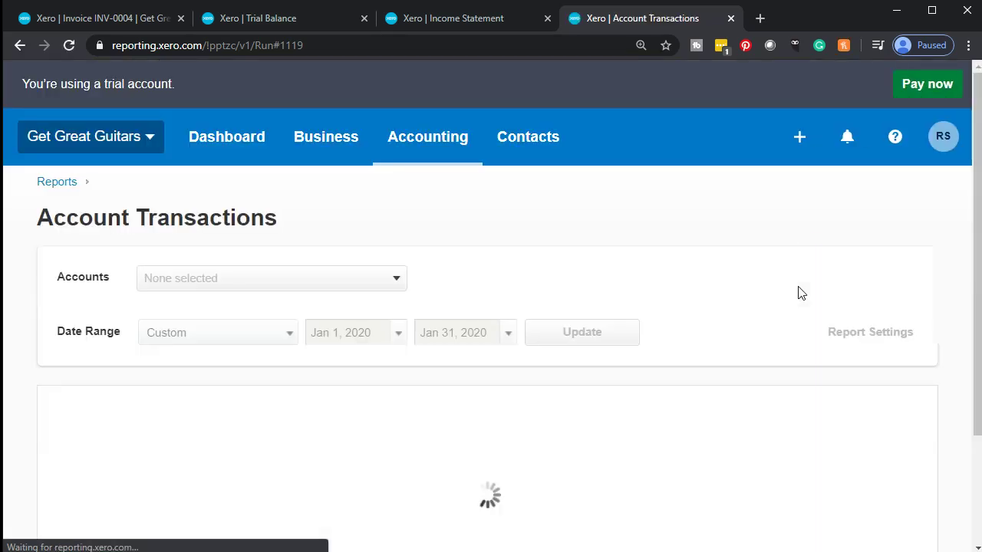
scroll(800, 291, "down", 3)
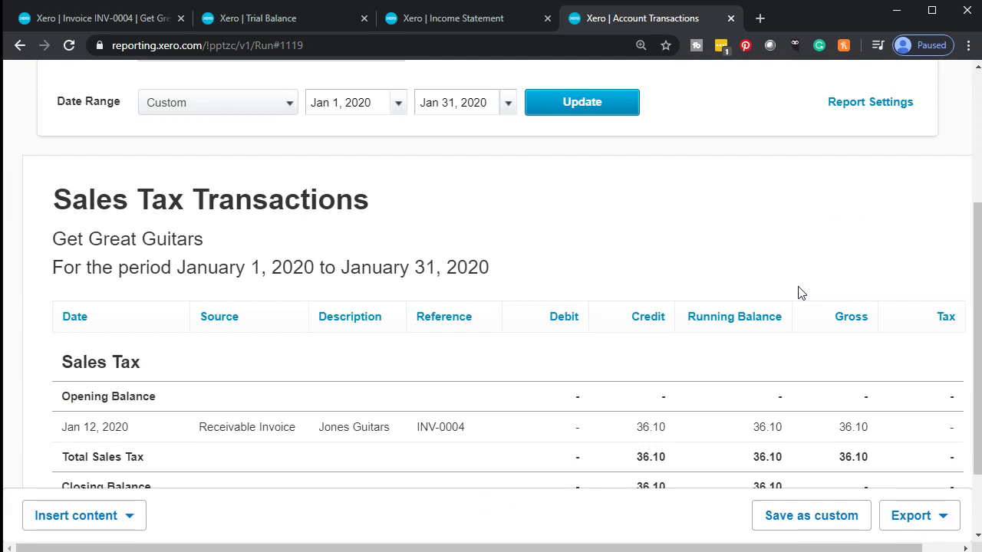
left_click(803, 374)
scroll(805, 372, "down", 2)
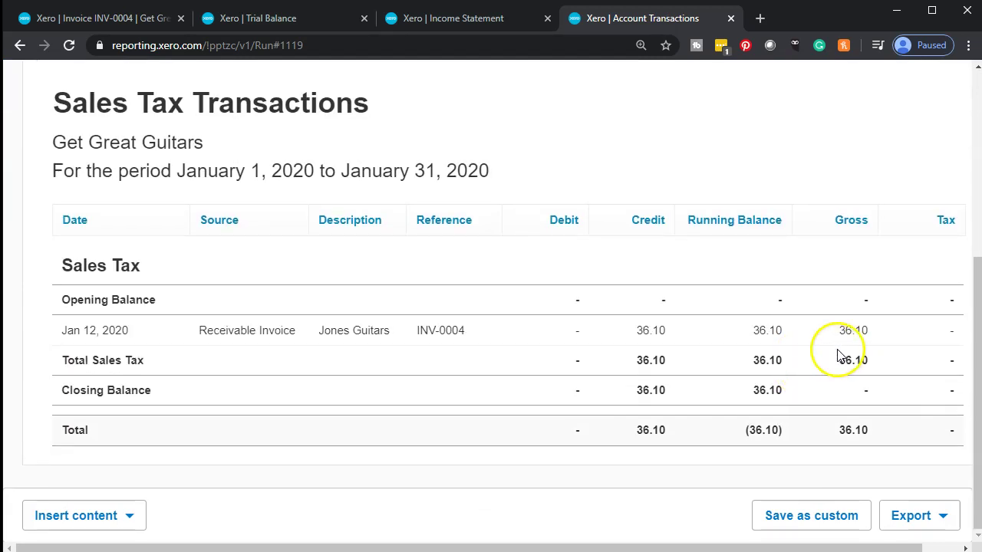
scroll(33, 325, "up", 5)
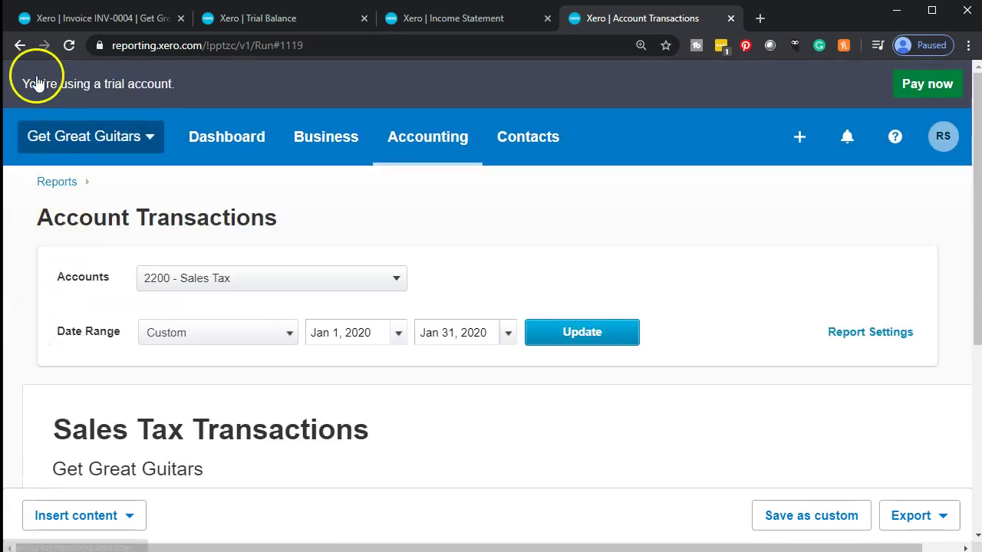
left_click(20, 46)
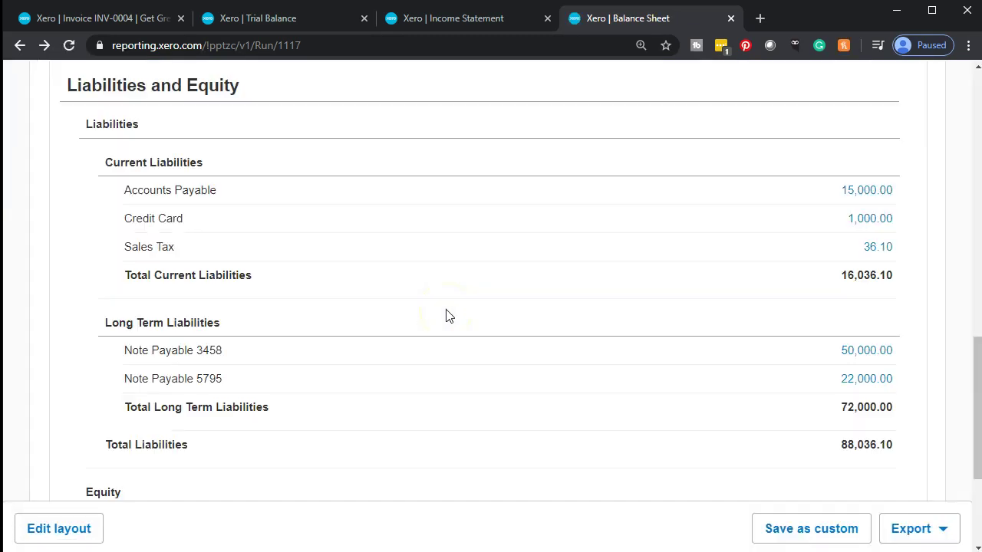
Open the transactions behind the Balance Sheet's Inventory Asset amount and examine the January entries.
scroll(310, 362, "up", 2)
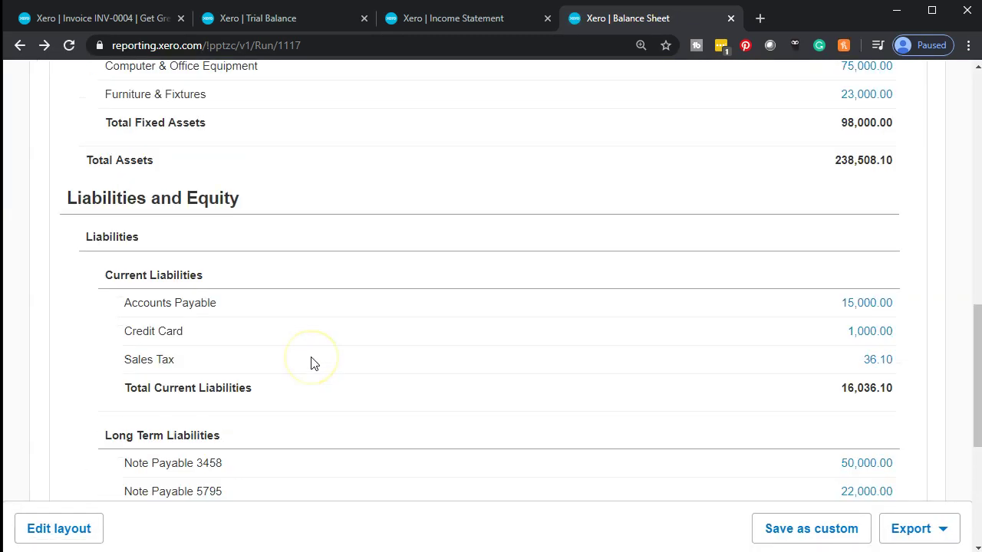
scroll(310, 362, "up", 5)
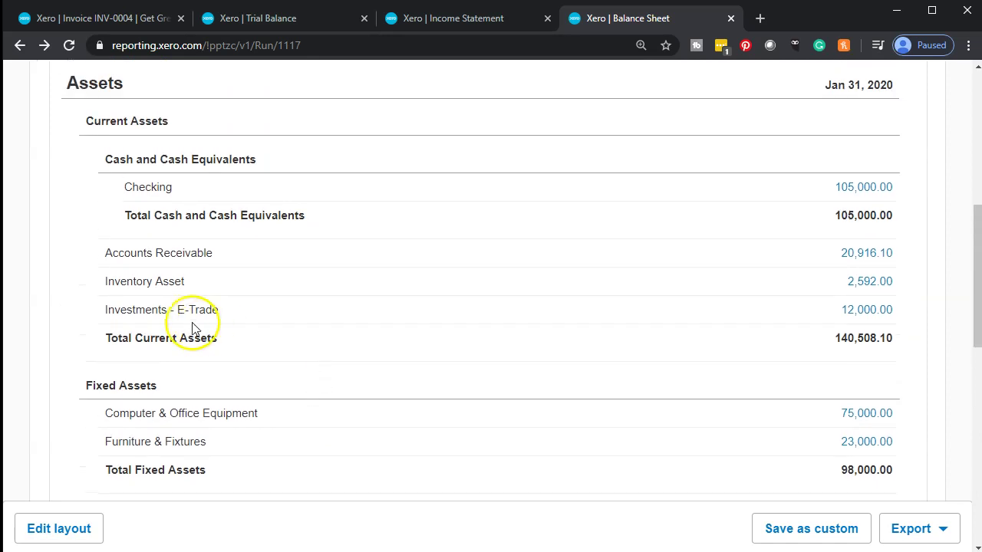
left_click(858, 288)
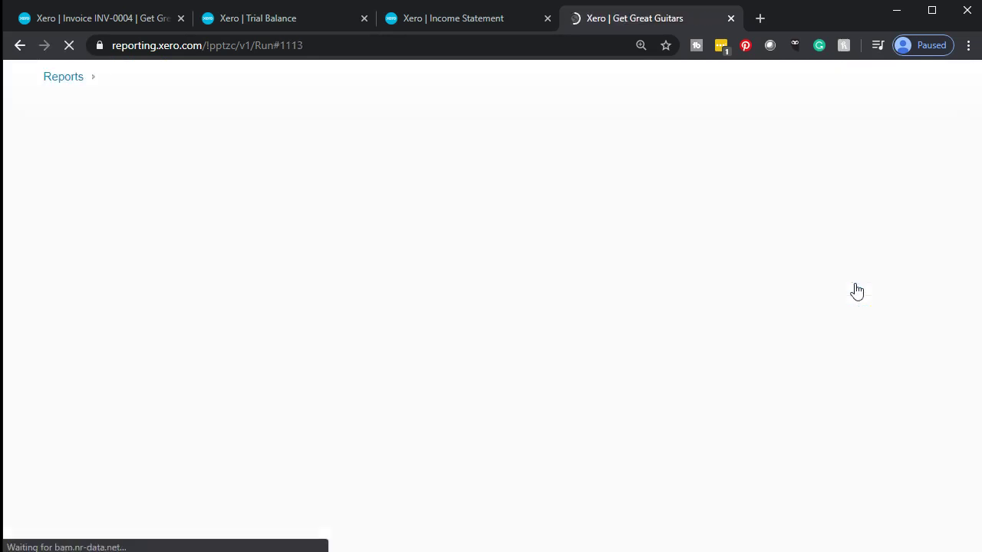
left_click(844, 288)
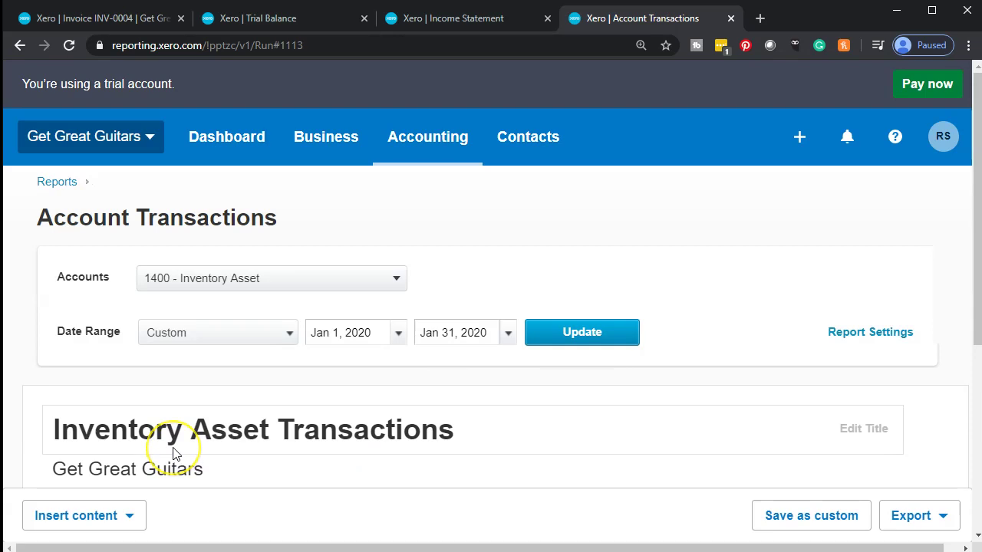
scroll(173, 456, "down", 3)
scroll(174, 454, "down", 1)
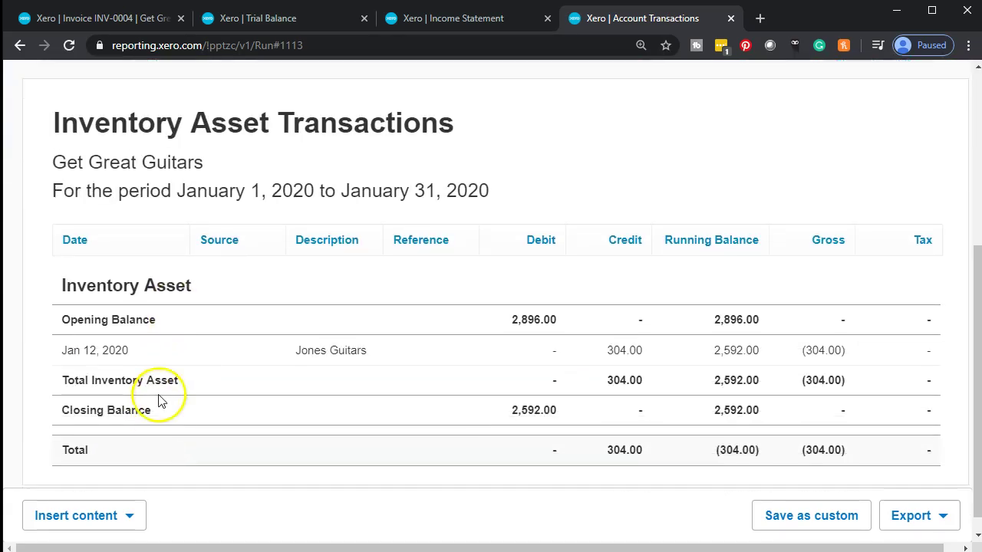
Open the source invoice of the Jan 12, 2020 inventory entry for Jones Guitars, then go back to the Balance Sheet.
left_click(626, 351)
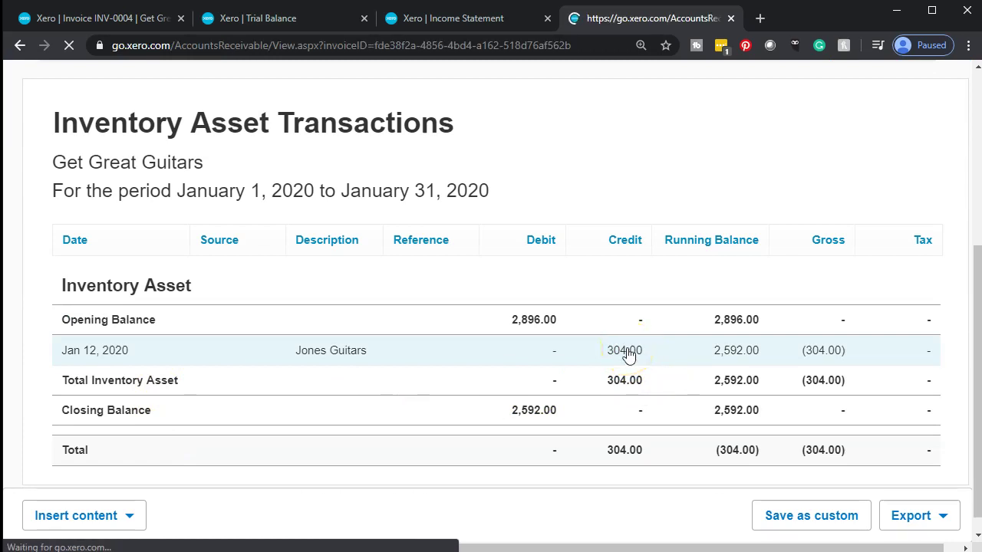
scroll(463, 368, "down", 1)
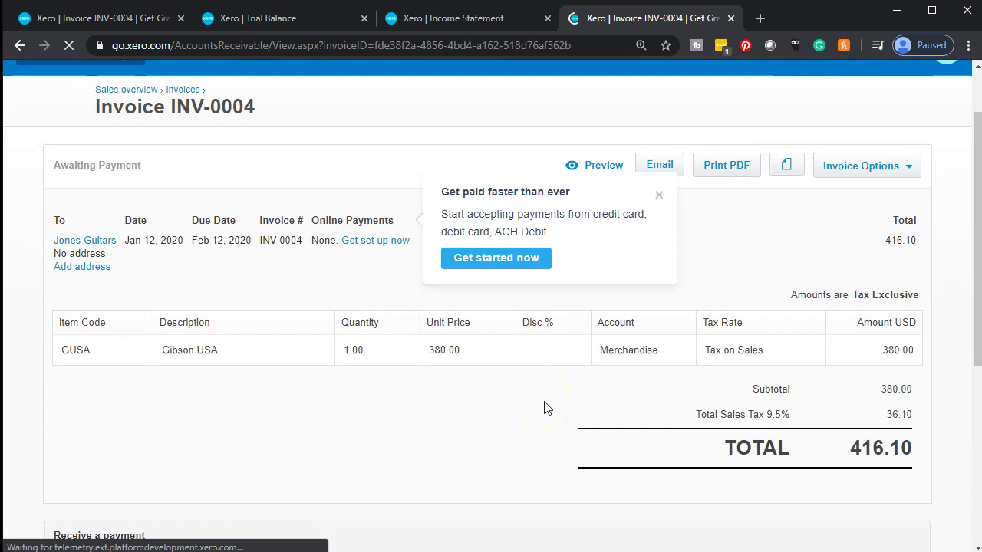
left_click(366, 457)
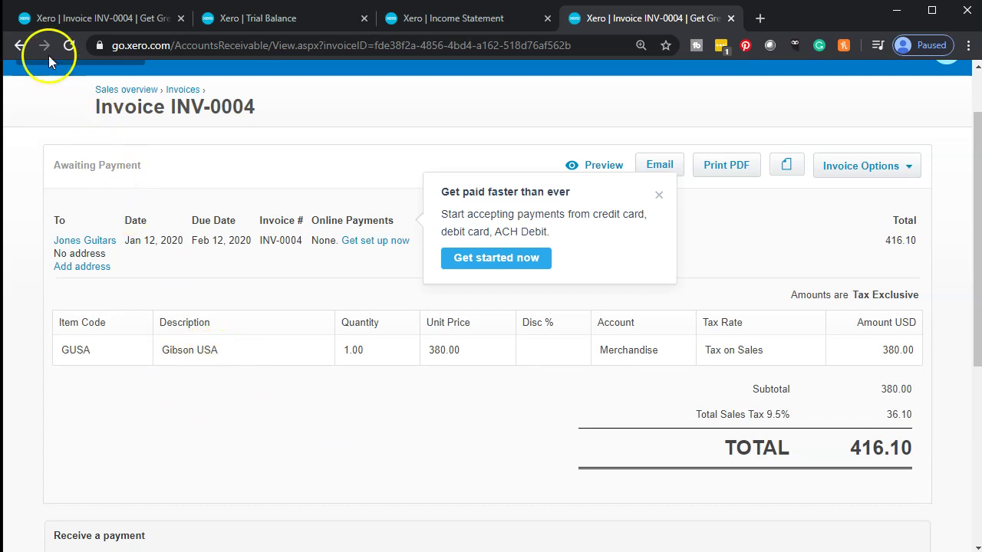
left_click(19, 47)
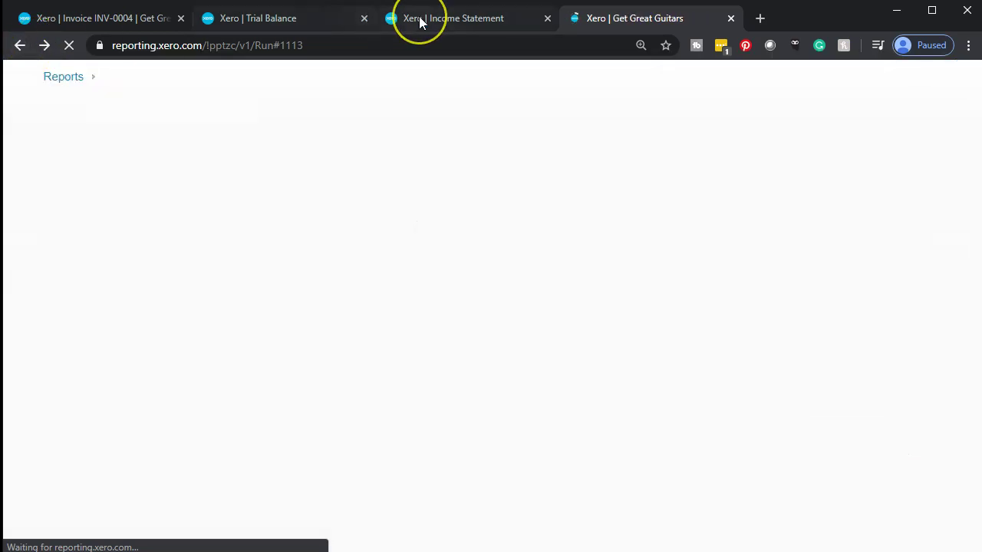
left_click(19, 45)
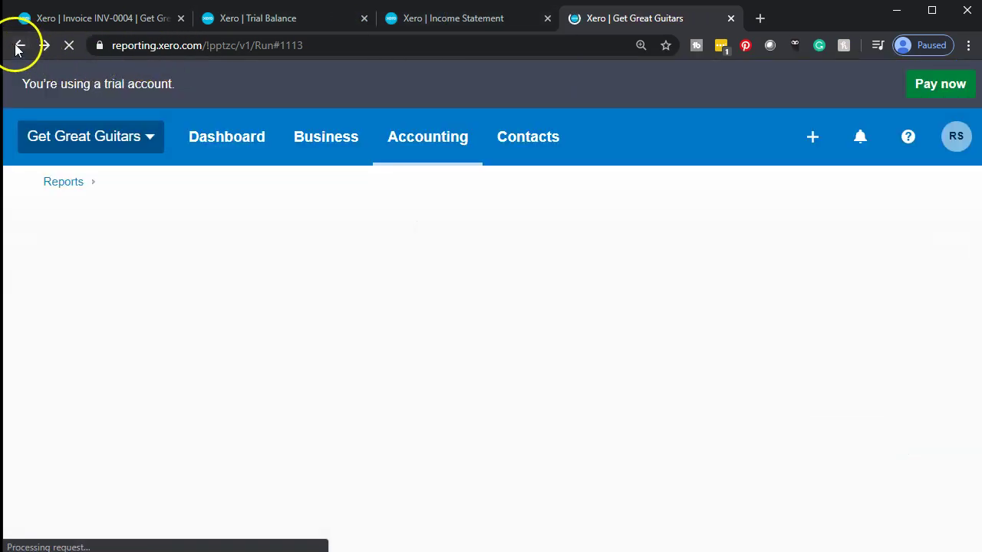
Examine merchandise income, cost of goods sold, gross profit and net income on the Income Statement.
left_click(426, 23)
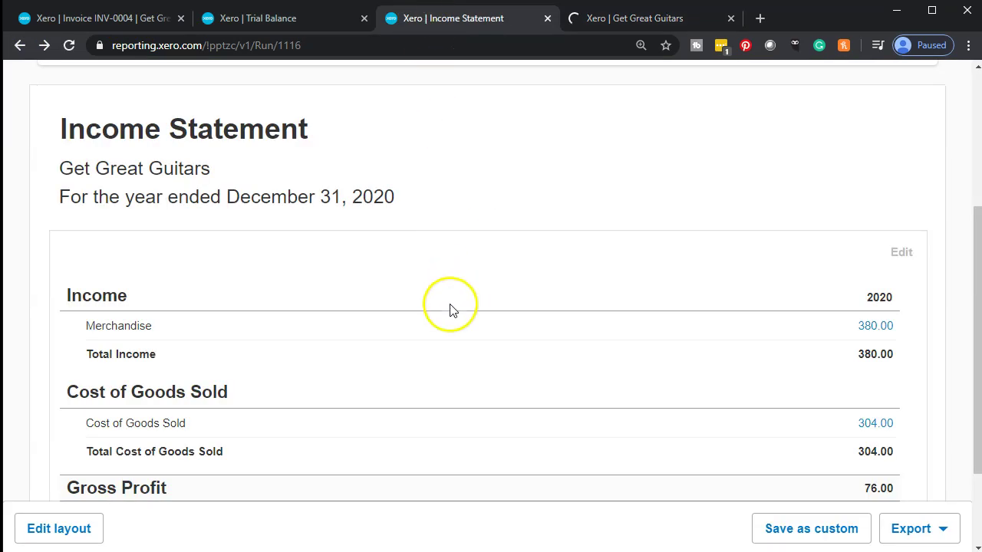
scroll(451, 310, "down", 2)
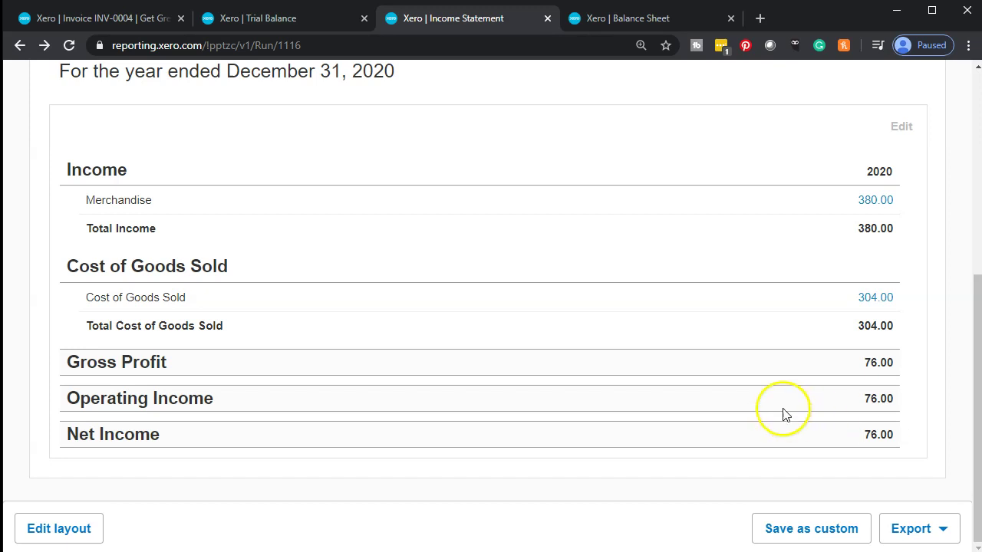
scroll(364, 261, "up", 1)
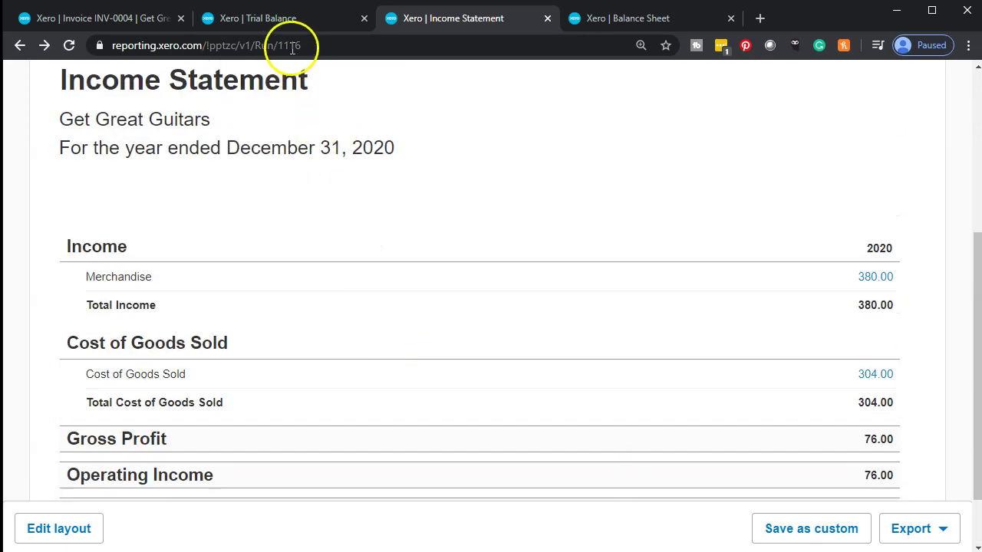
Set the Trial Balance date to Jan 31, 2020 and update the report.
left_click(284, 18)
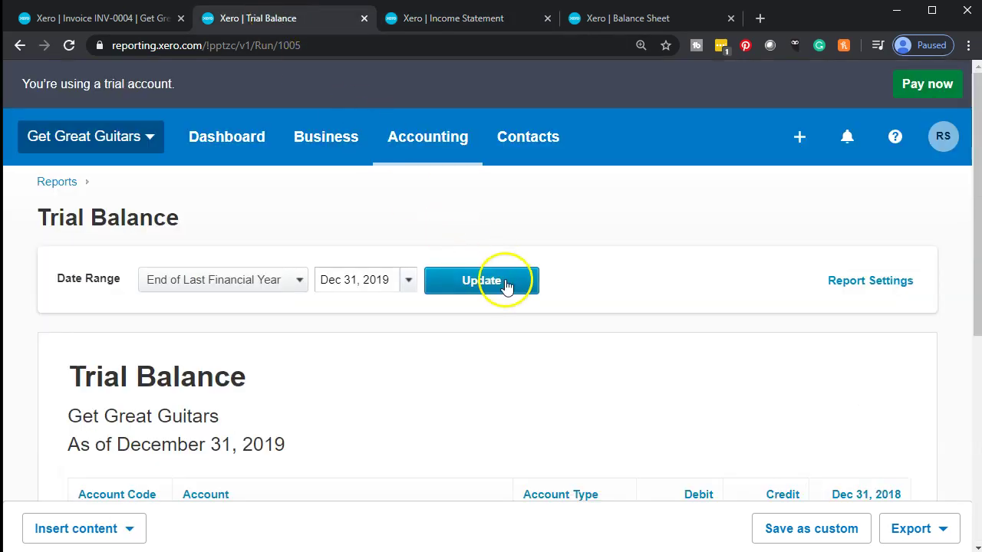
left_click(409, 280)
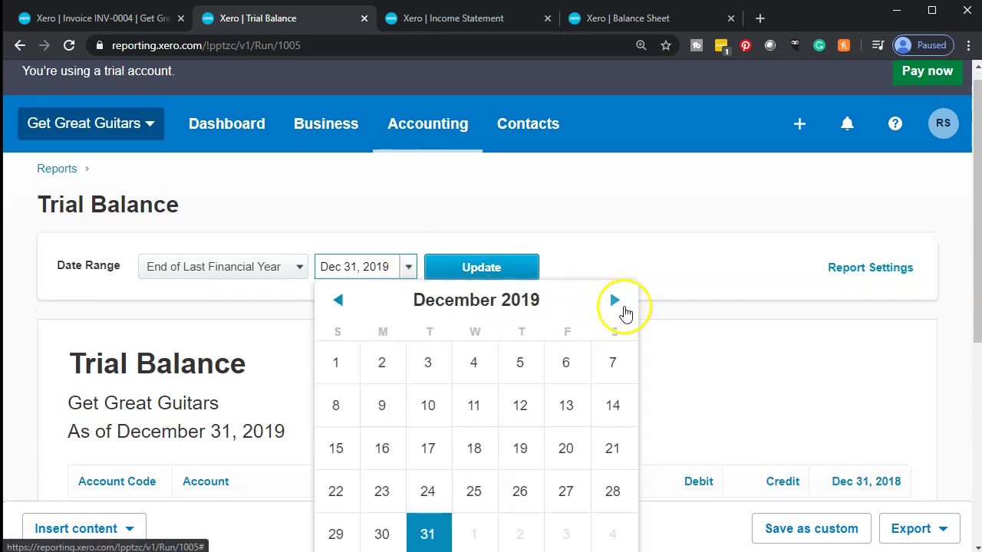
left_click(615, 300)
left_click(566, 531)
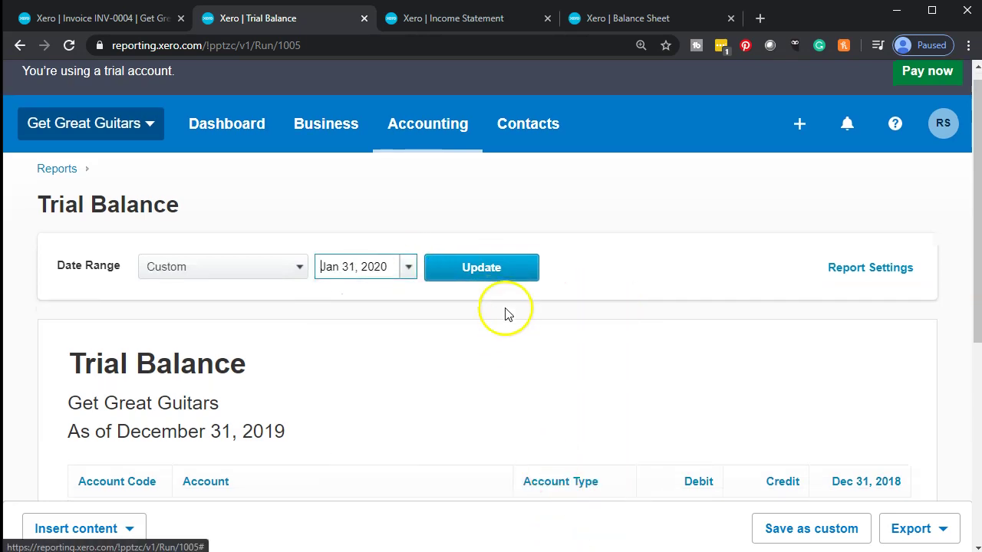
left_click(487, 268)
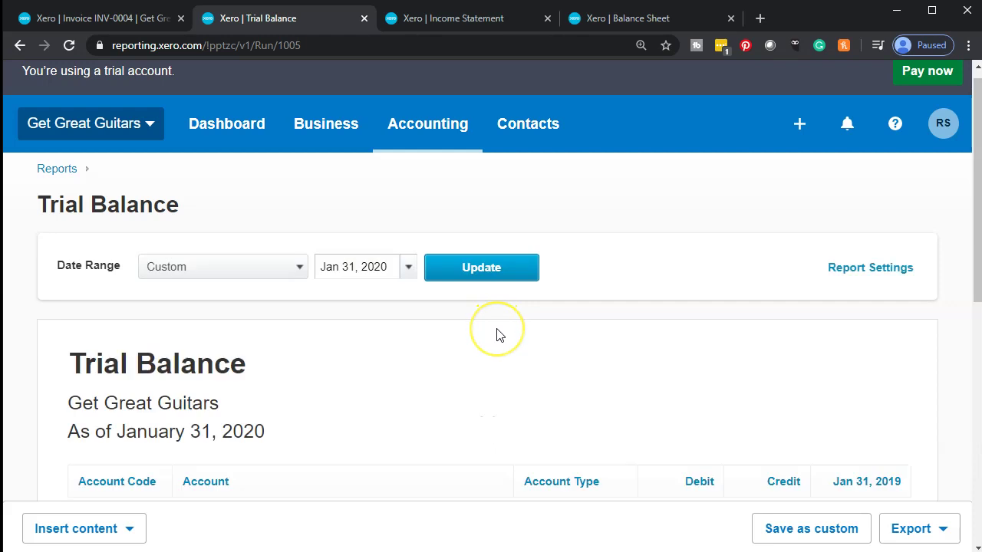
Examine the Trial Balance accounts affected by the sale, then return to the approved Jones Guitars invoice.
scroll(496, 335, "down", 5)
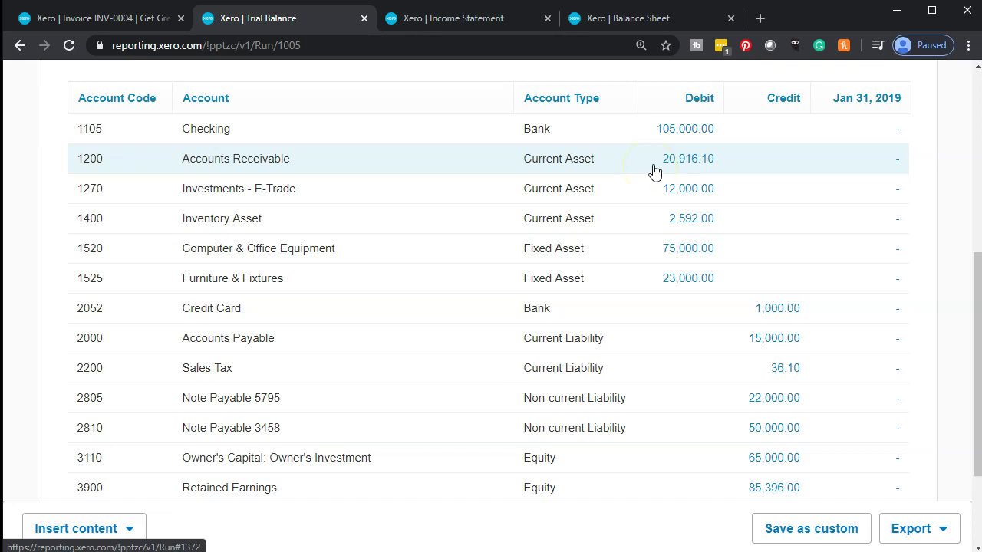
scroll(854, 379, "down", 1)
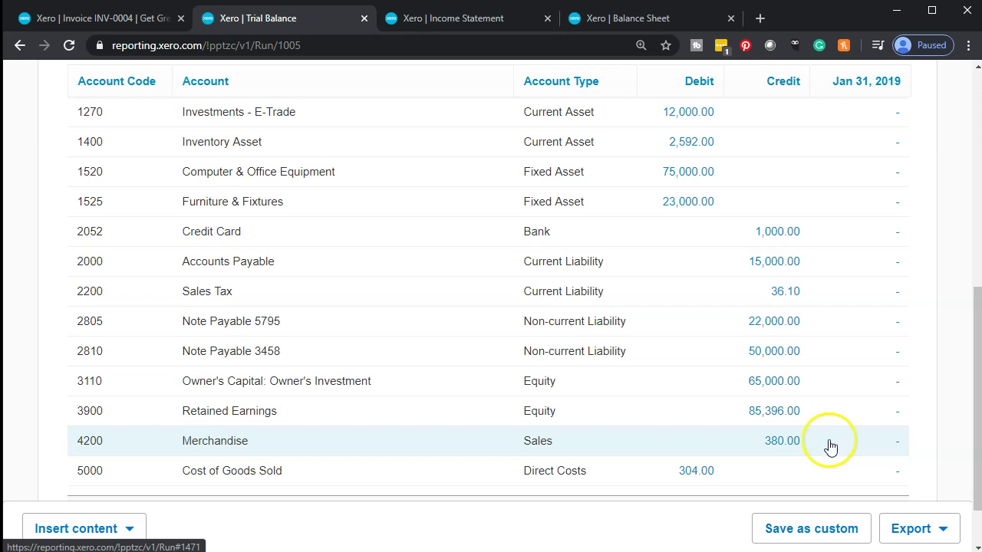
scroll(348, 404, "up", 2)
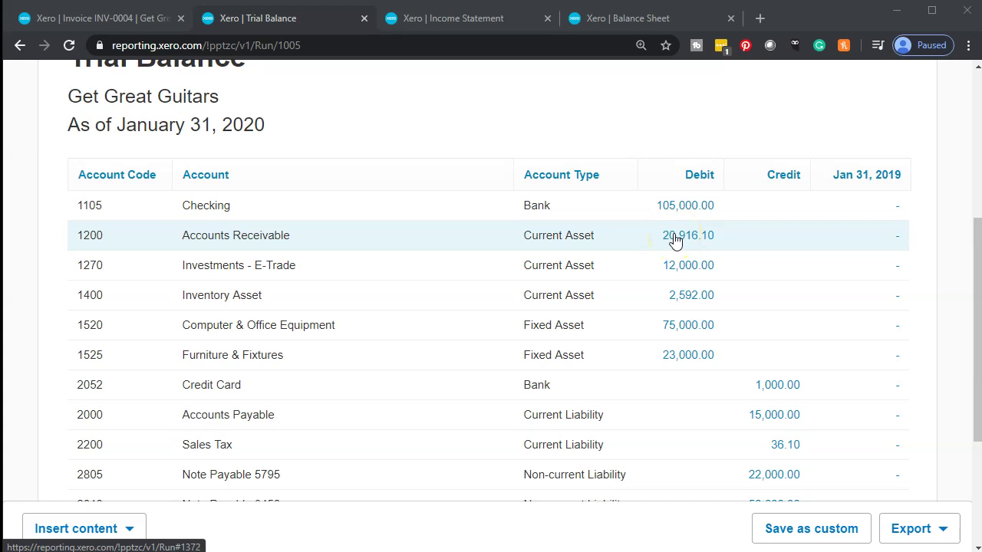
left_click(126, 19)
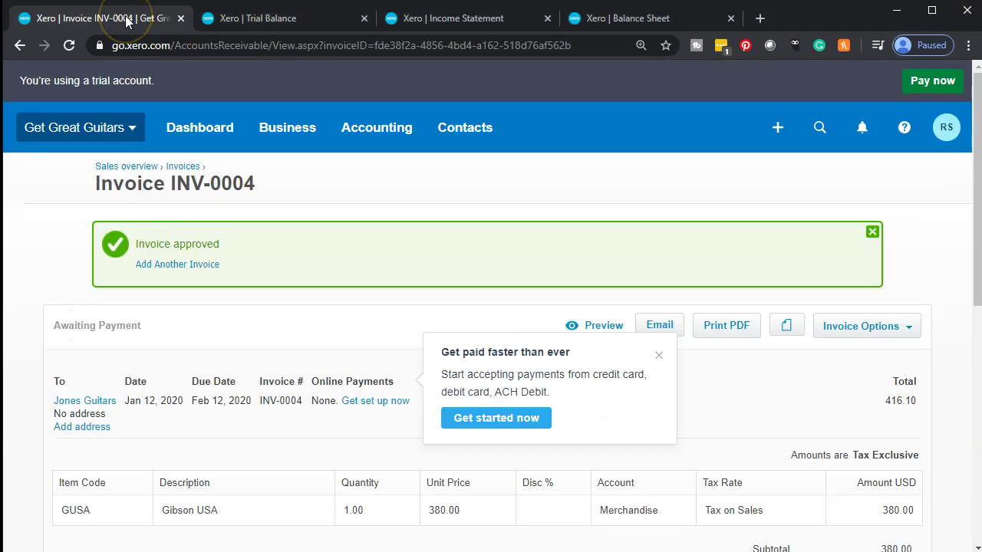
Open the Aged Receivables Detail report and examine the outstanding invoices for each customer, including Jones Guitars.
left_click(369, 134)
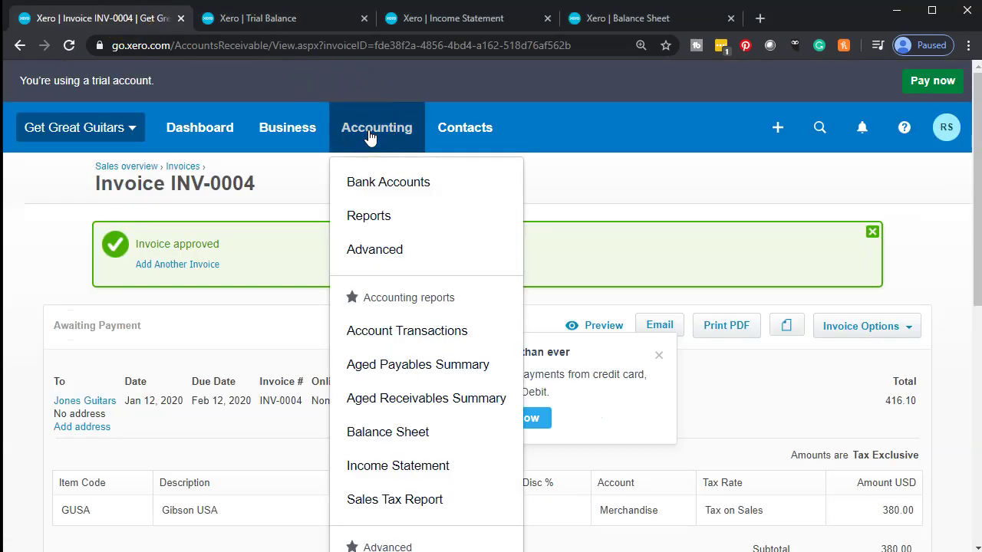
left_click(386, 224)
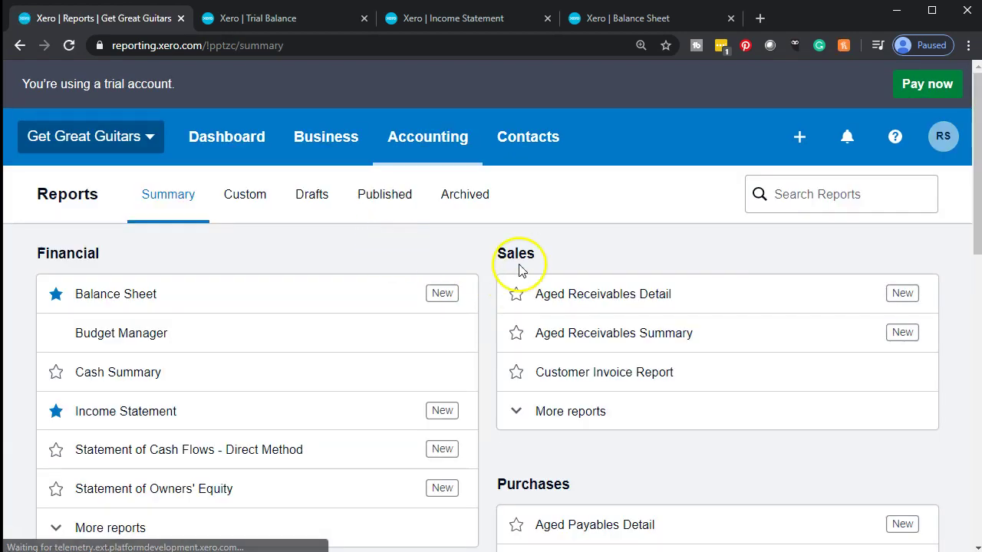
left_click(589, 301)
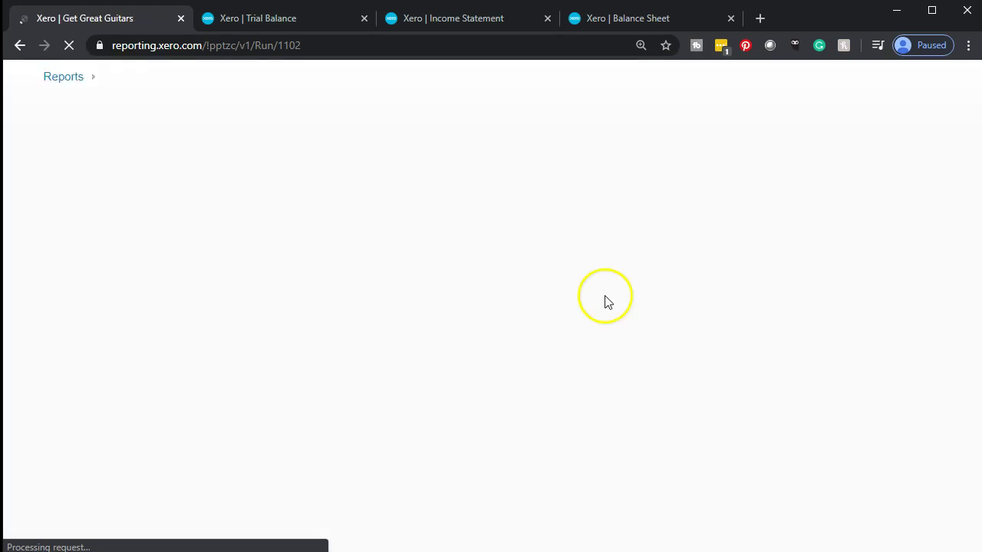
scroll(170, 362, "down", 4)
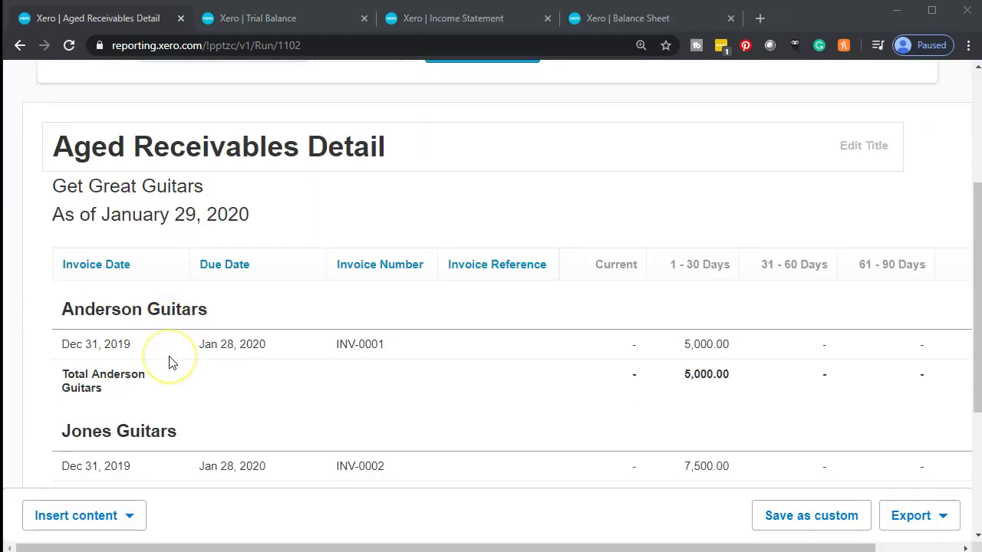
scroll(163, 341, "down", 1)
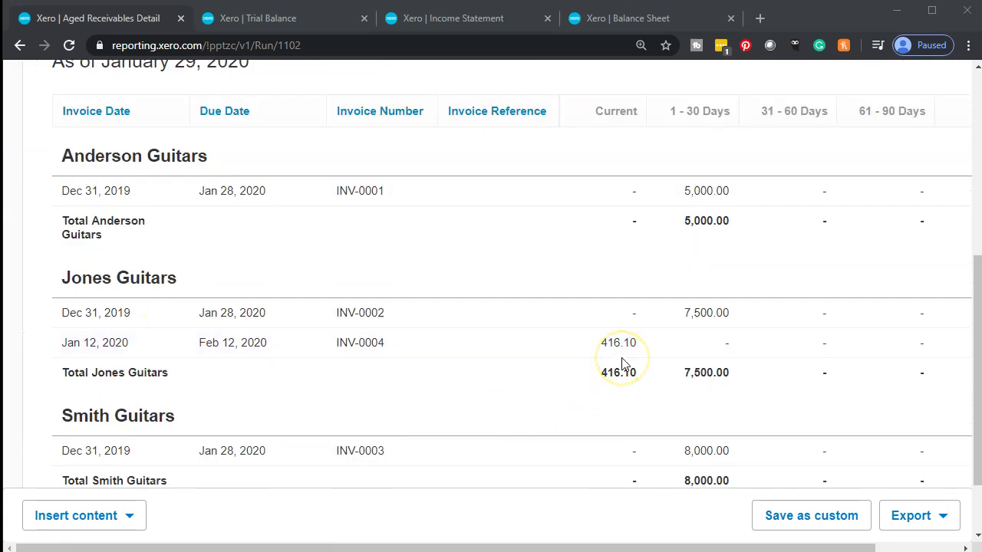
scroll(621, 364, "down", 1)
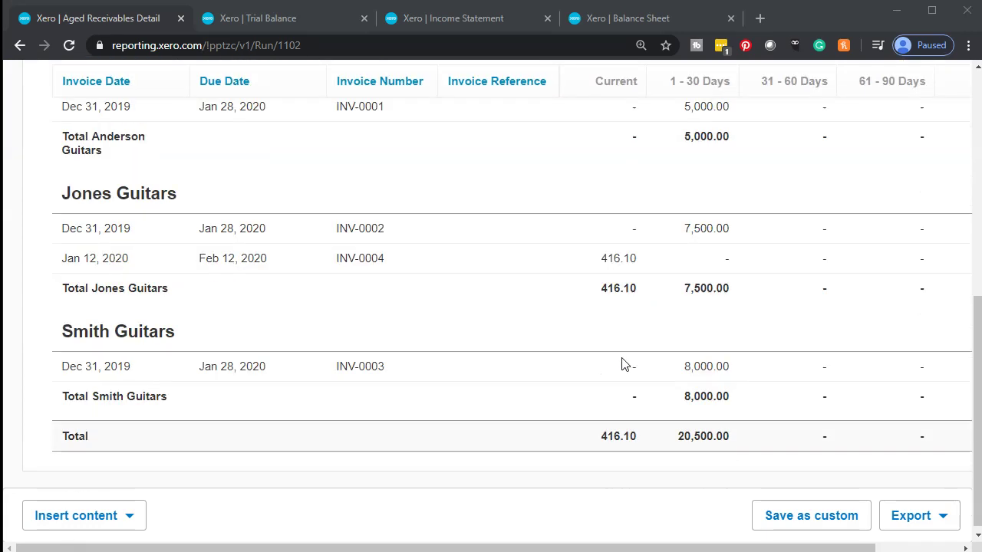
Add the receivables totals 20500 and 416.1 in Calculator, and compare the sum with Accounts Receivable on the Trial Balance.
left_click_drag(613, 548, 699, 546)
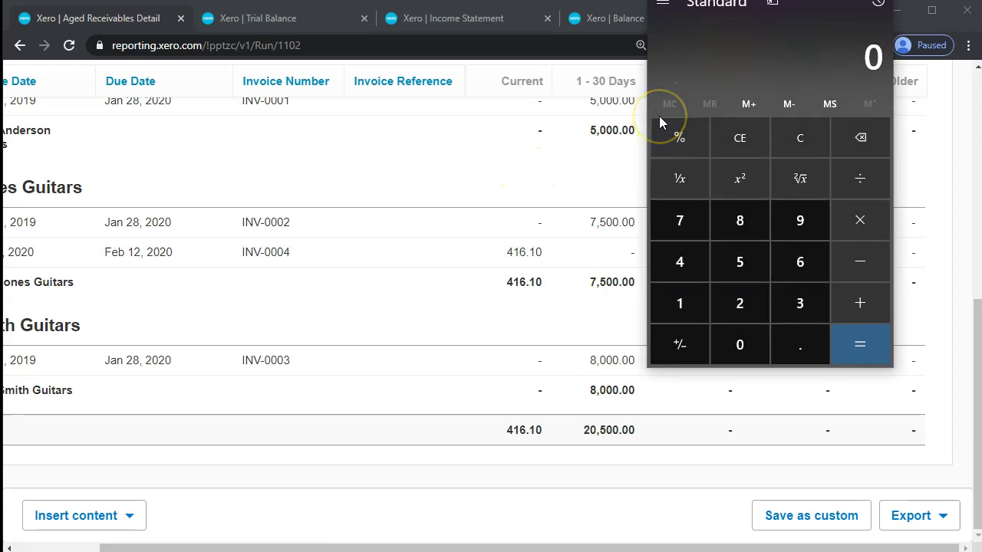
type("20500 + 4")
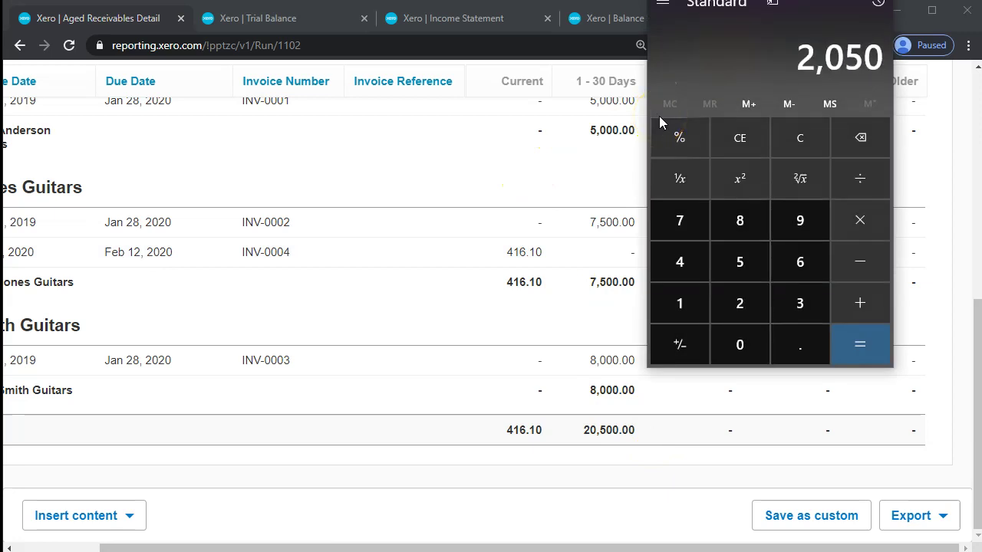
type("16.1")
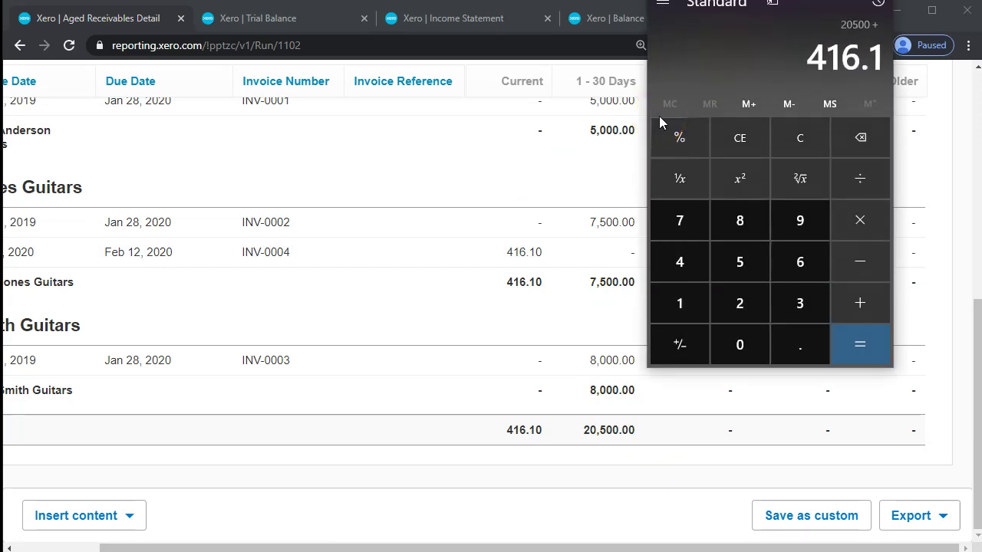
key("Return")
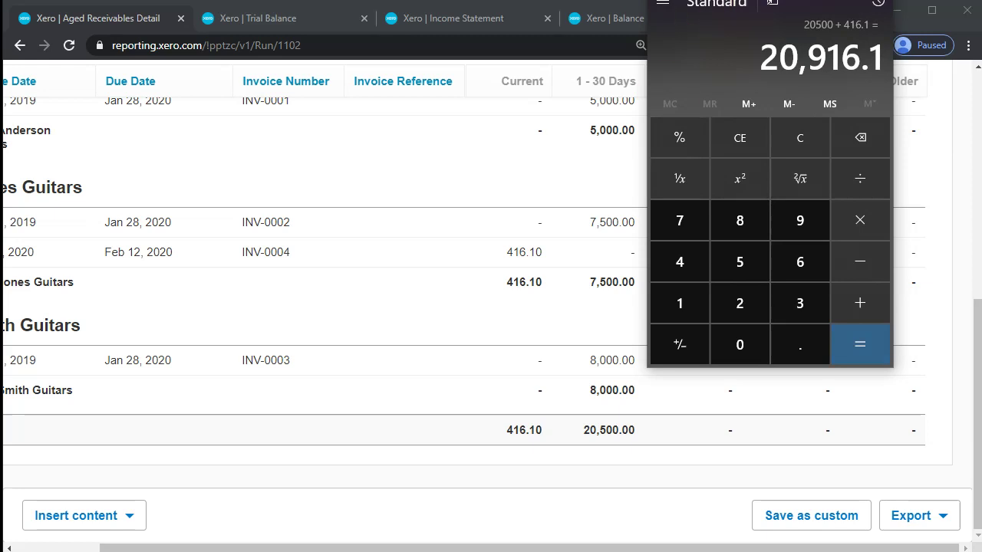
key("alt+Tab")
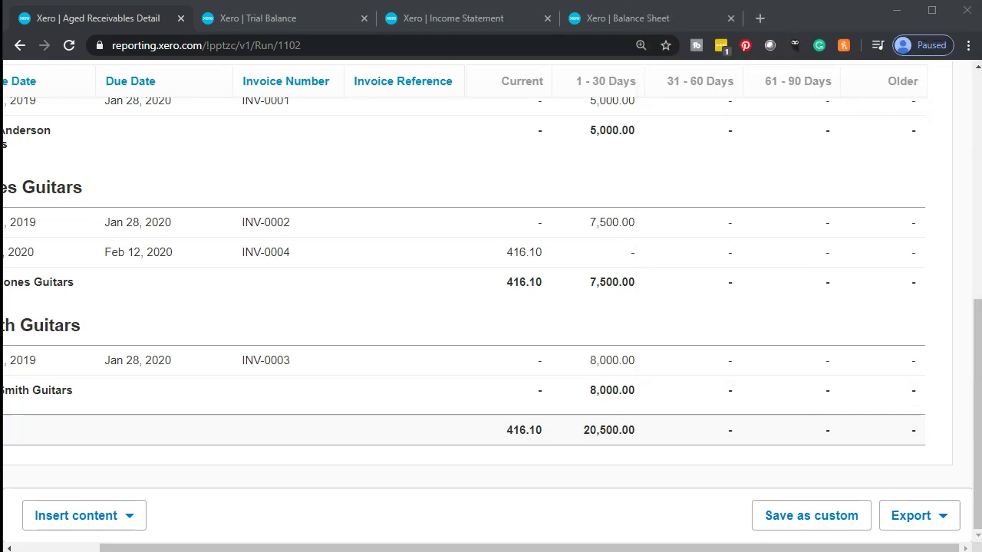
left_click(290, 23)
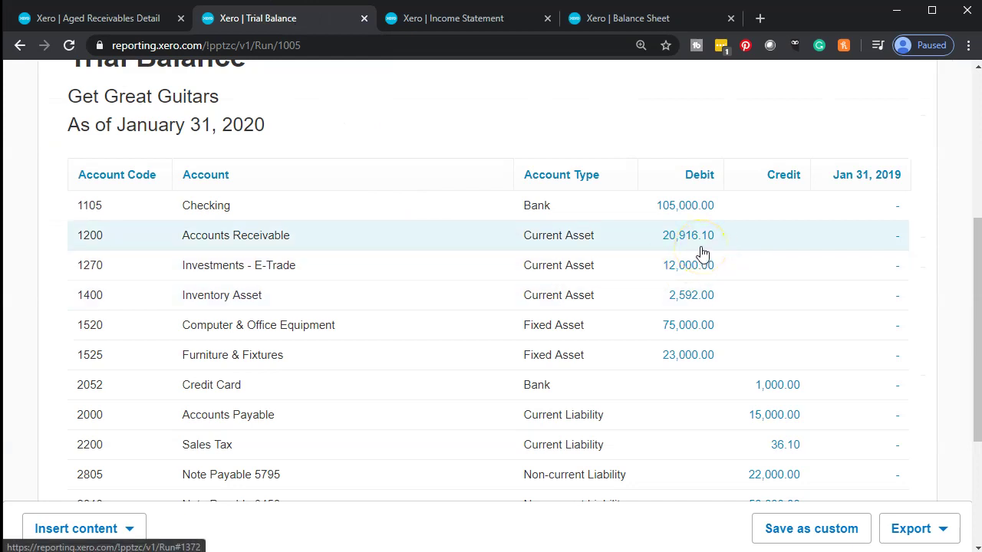
left_click(683, 297)
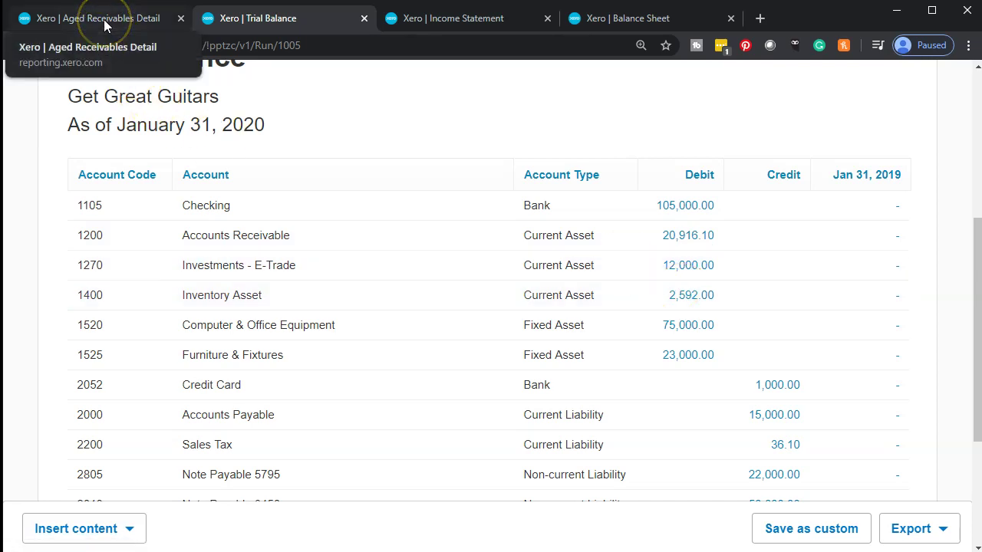
Leave the Aged Receivables Detail report and open the Inventory Item Summary report from the Inventory reports.
left_click(105, 25)
scroll(234, 213, "up", 6)
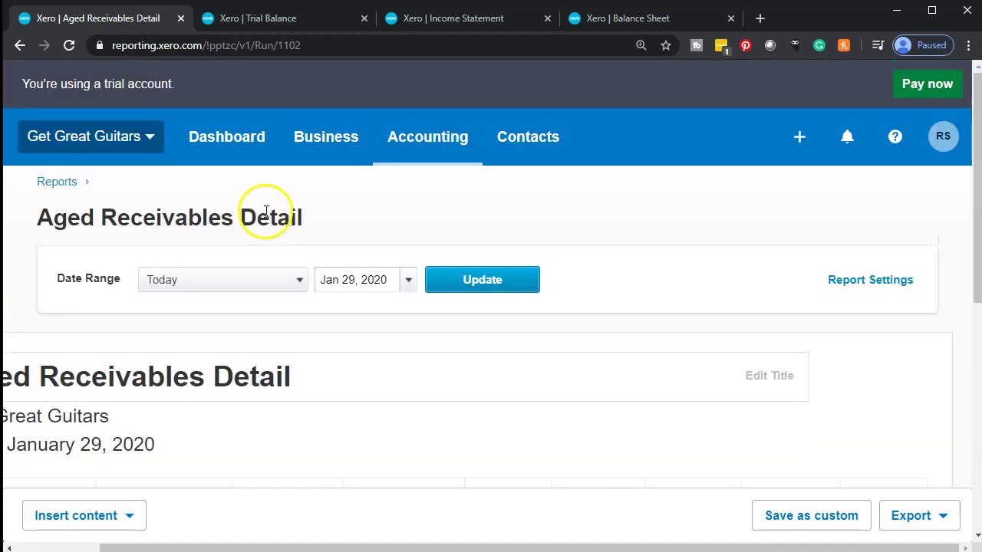
left_click(424, 132)
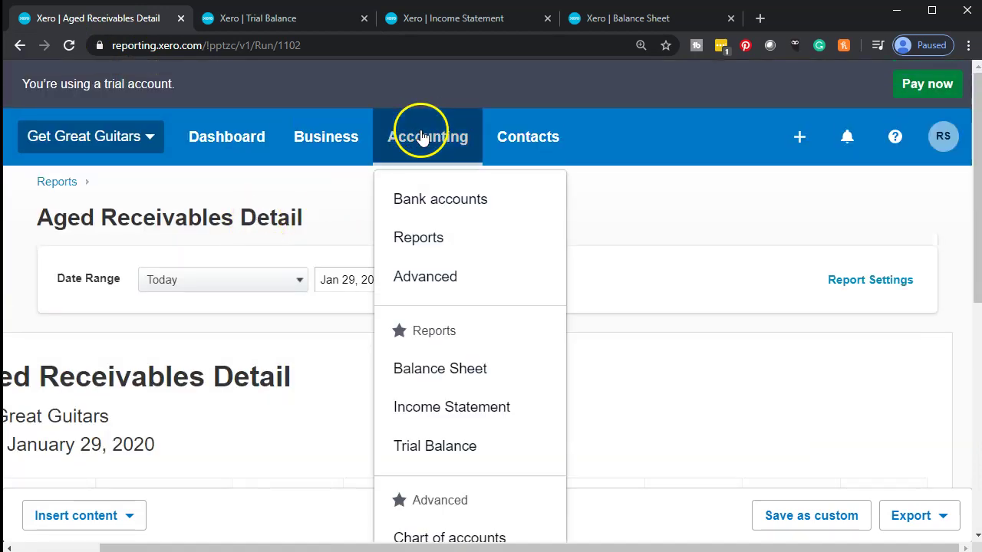
left_click(447, 243)
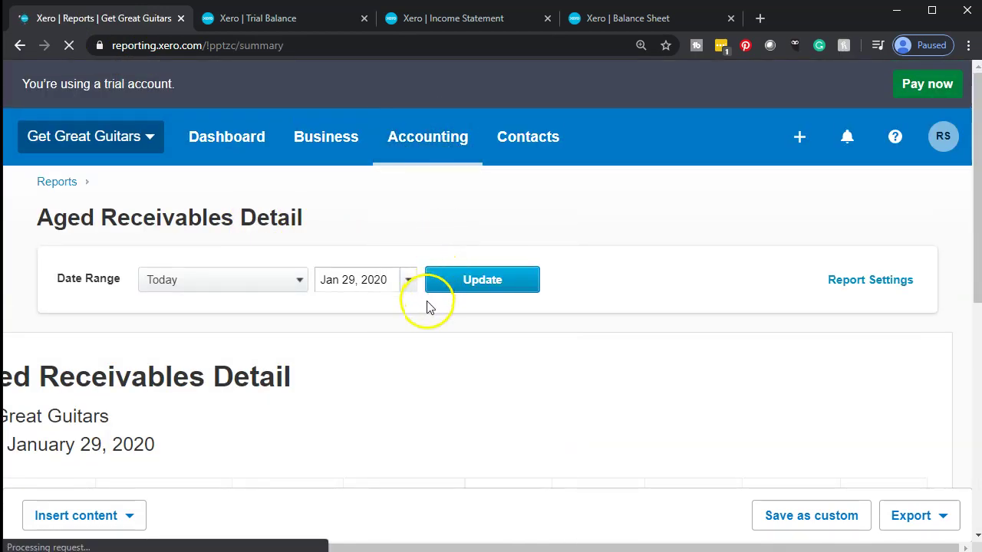
scroll(428, 307, "down", 3)
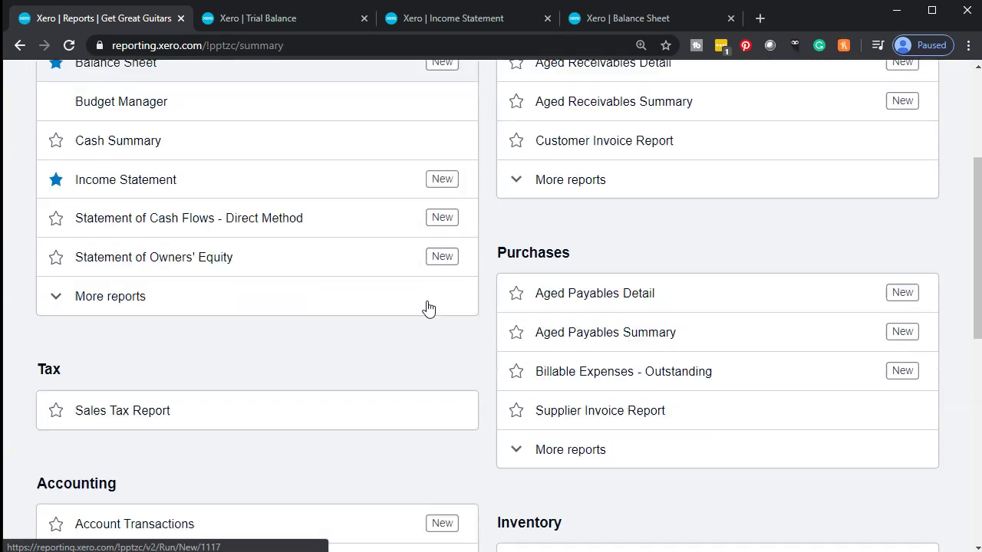
scroll(427, 307, "down", 1)
left_click(552, 386)
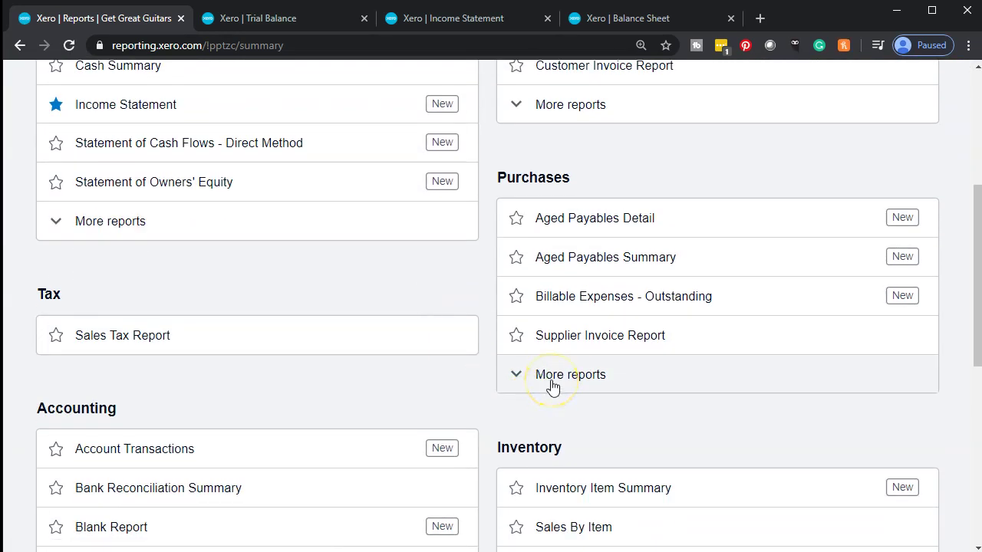
scroll(552, 385, "down", 3)
left_click(546, 349)
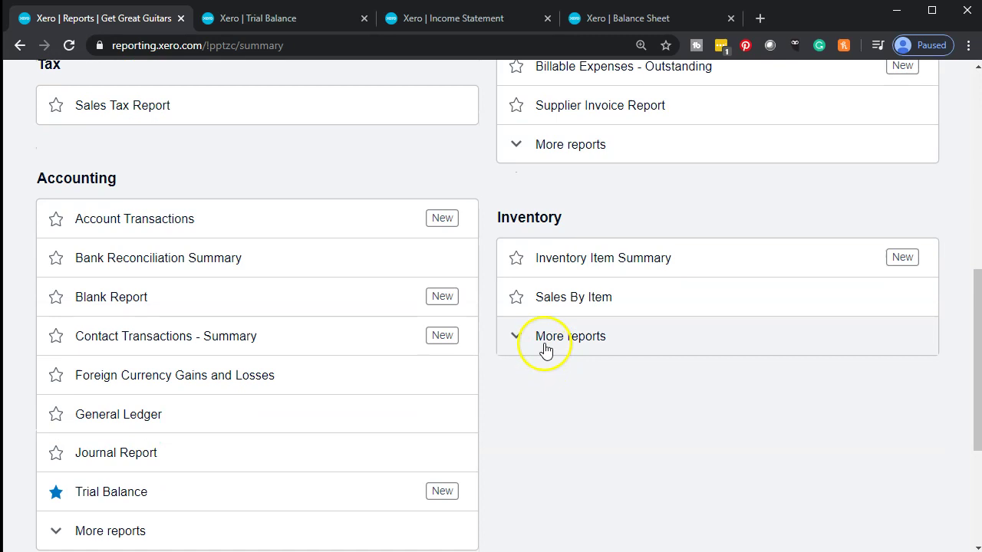
left_click(565, 275)
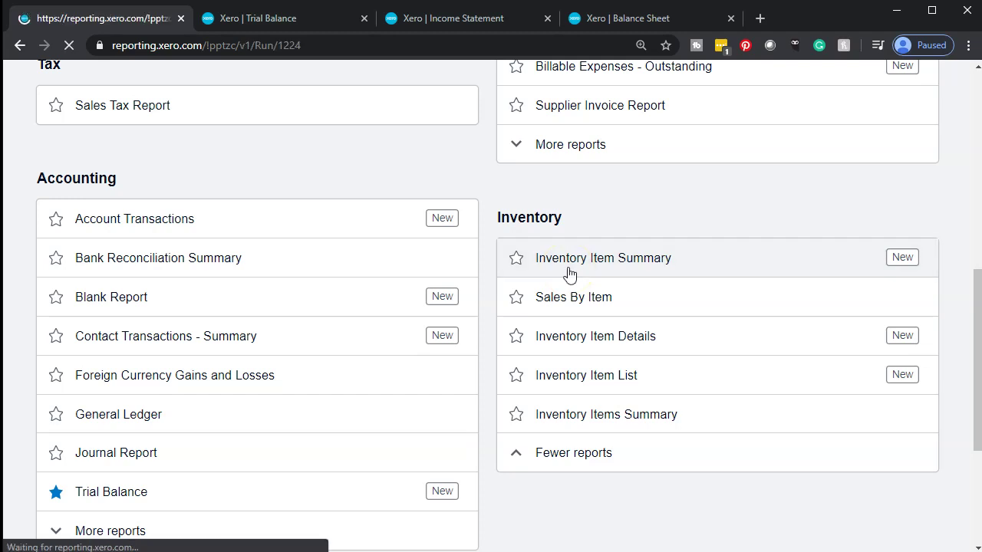
Examine the Gibson USA item and the closing balance total in the Inventory Item Summary, and compare with Inventory Asset on the Trial Balance.
scroll(145, 401, "down", 1)
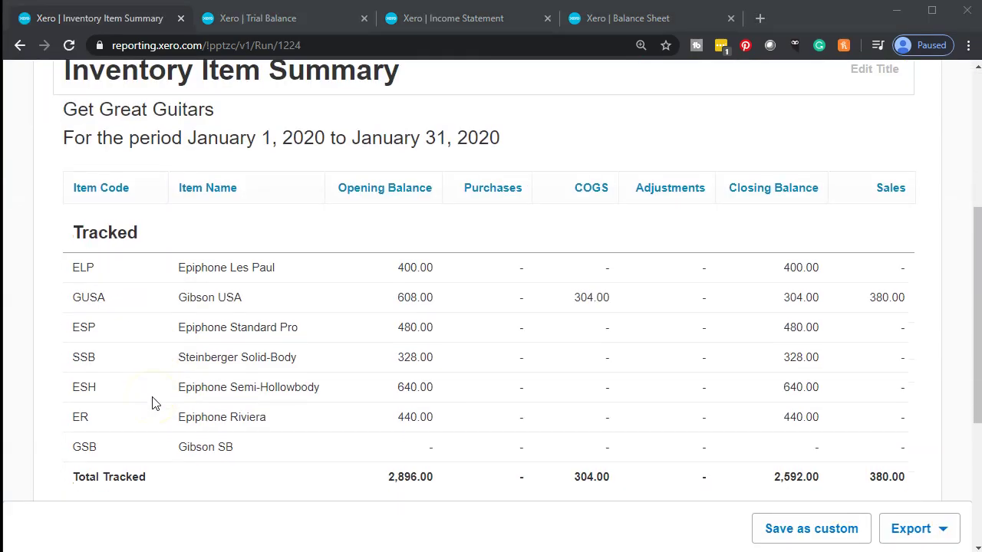
scroll(152, 403, "down", 1)
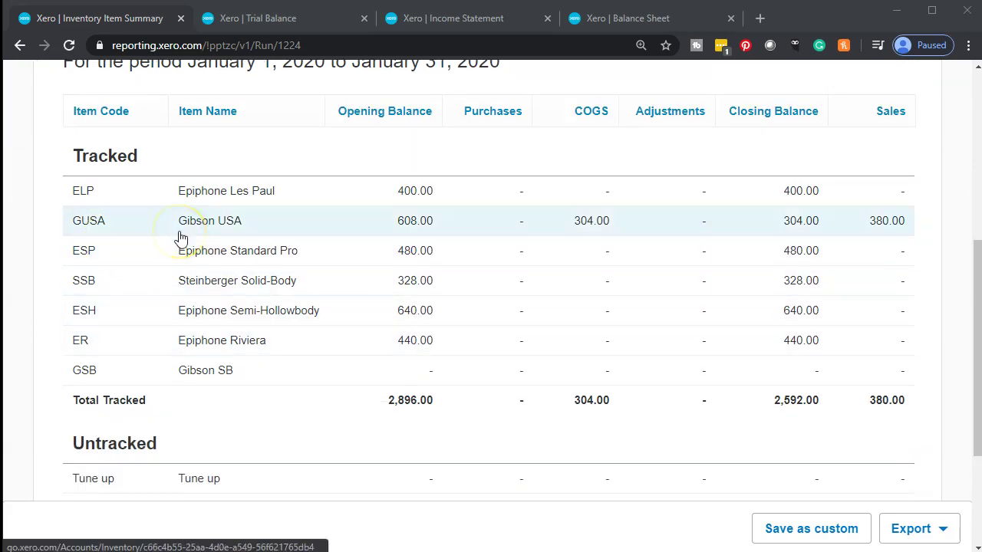
scroll(726, 235, "down", 1)
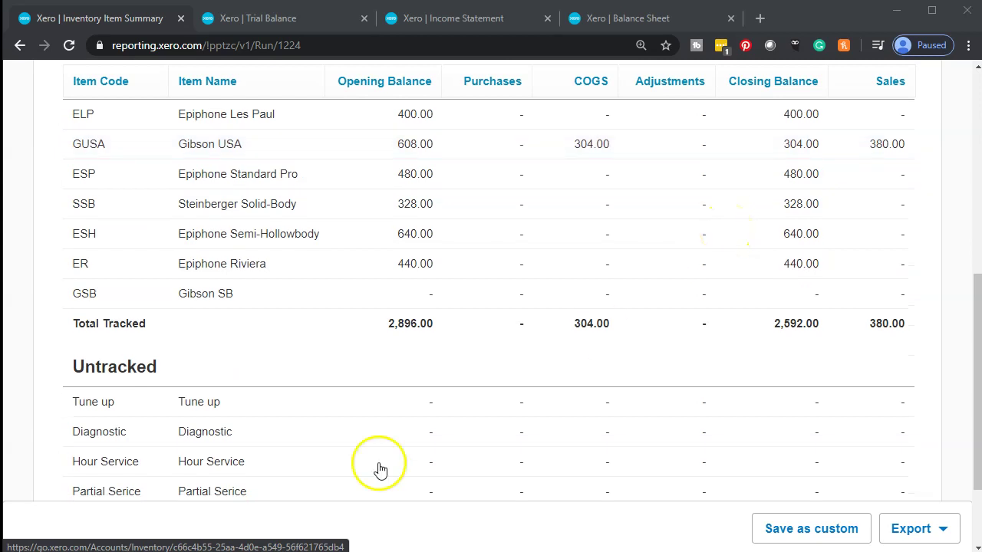
scroll(394, 417, "up", 1)
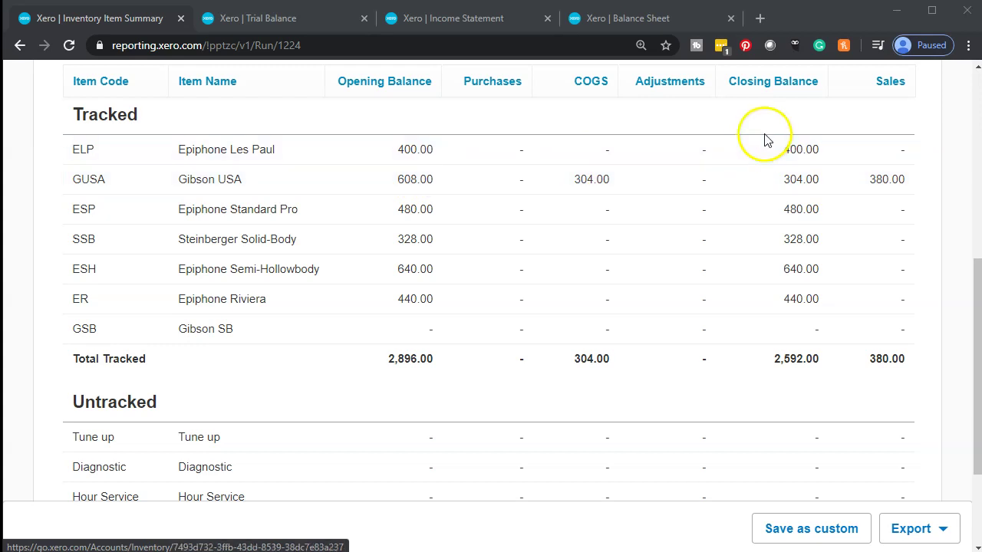
scroll(786, 207, "down", 2)
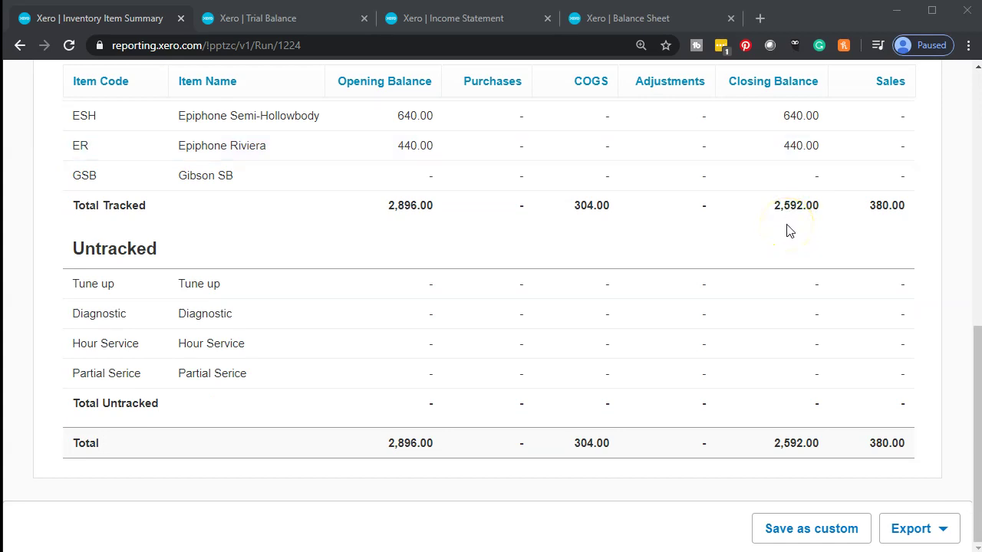
left_click(253, 22)
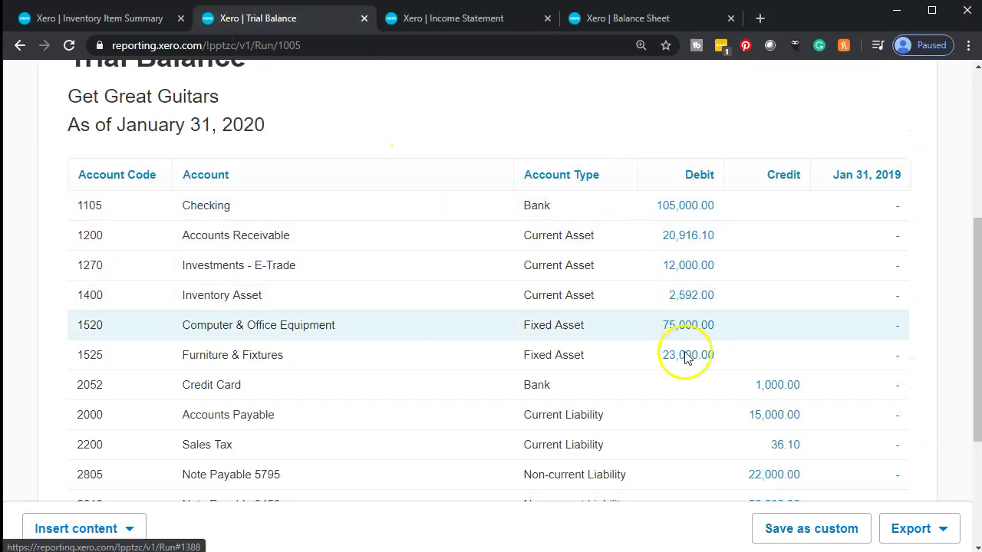